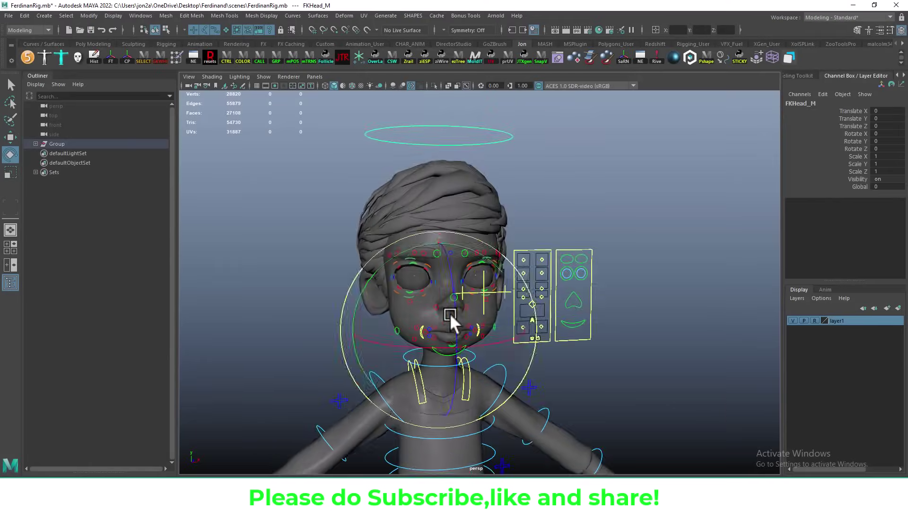
Move the right brow control down to check the brow deforms
left_click_drag(450, 313, 445, 251, "alt")
scroll(427, 240, "down", 3)
left_click(461, 321)
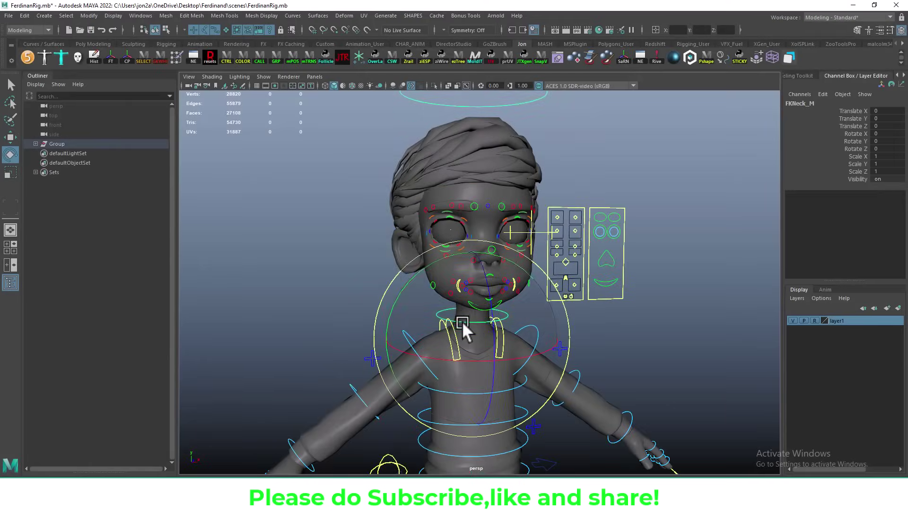
scroll(494, 297, "up", 3)
scroll(536, 289, "up", 4)
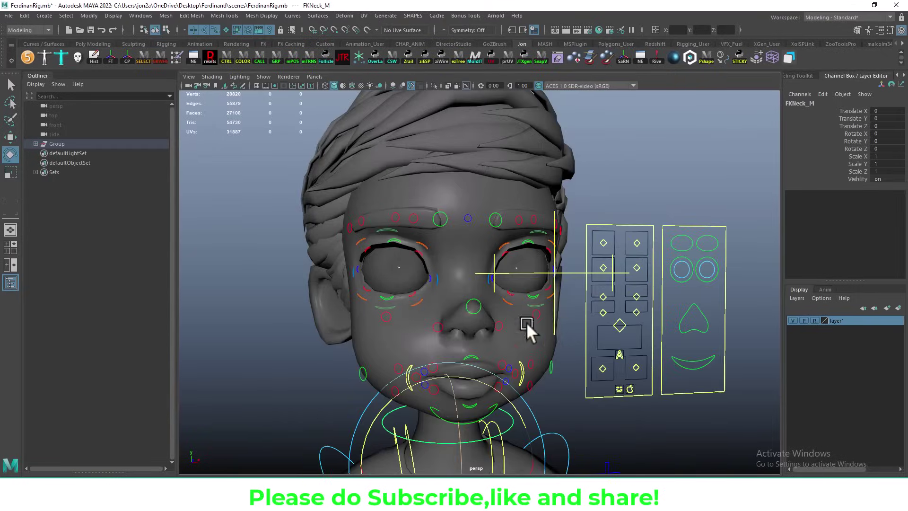
left_click(637, 243)
key("w")
mouse_move(641, 243)
left_mouse_down()
mouse_move(609, 260)
mouse_move(646, 272)
left_mouse_up()
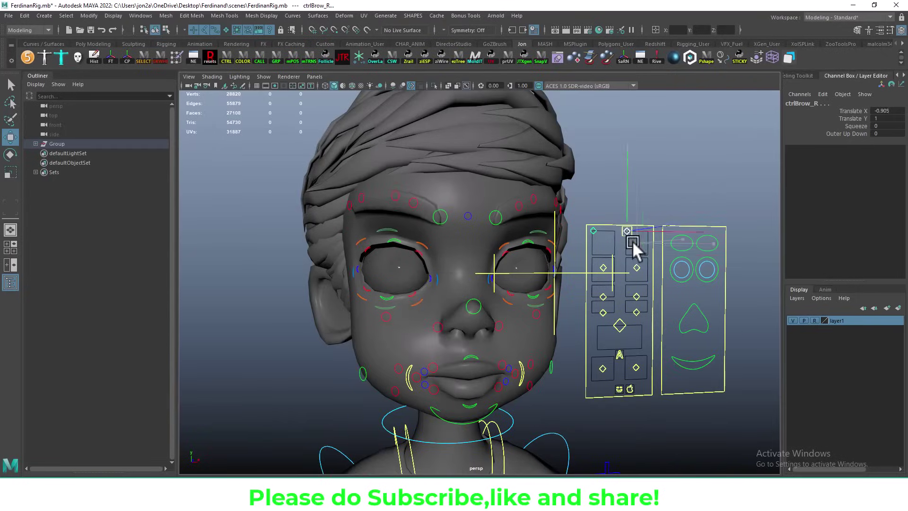
Test the inner brow and right upper and lower eyelid controls, returning the lower lid to rest
left_click(443, 212)
left_click(414, 221)
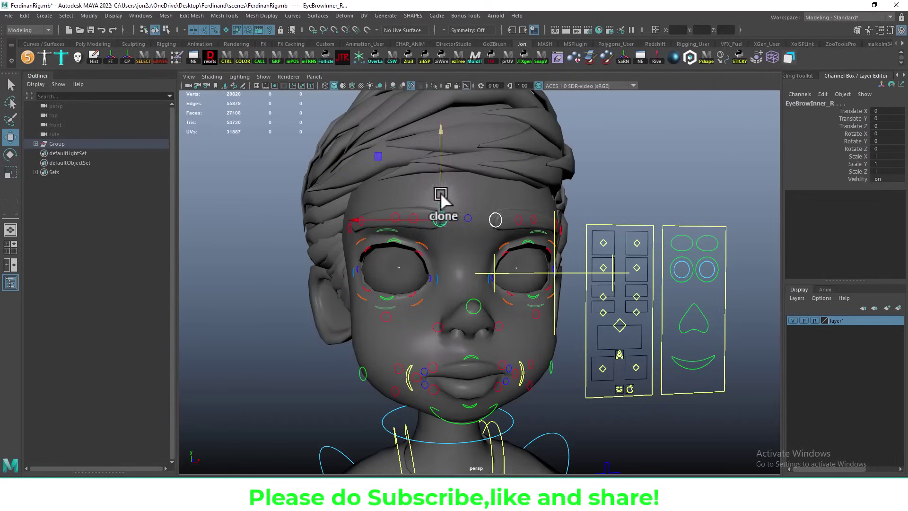
mouse_move(387, 233)
left_mouse_down("alt")
mouse_move(588, 181)
mouse_move(558, 199)
left_mouse_up("alt")
left_click(588, 201)
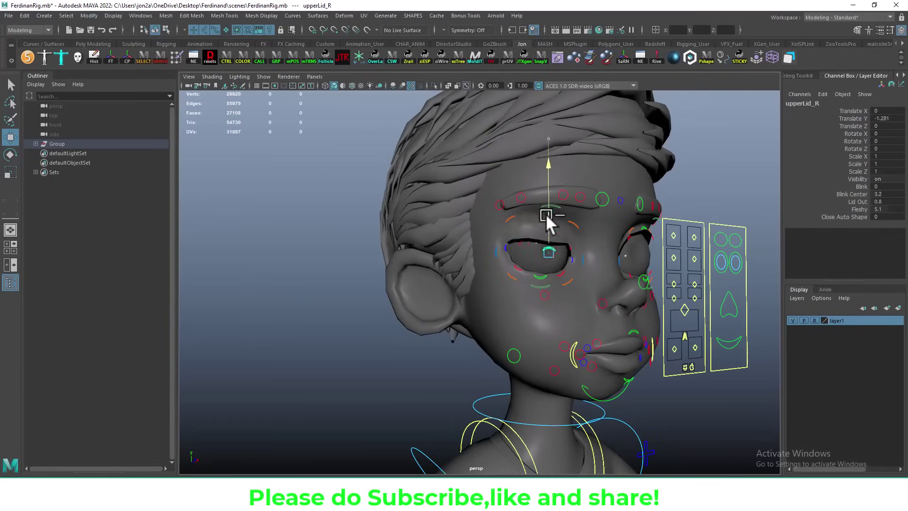
left_click_drag(541, 246, 546, 259)
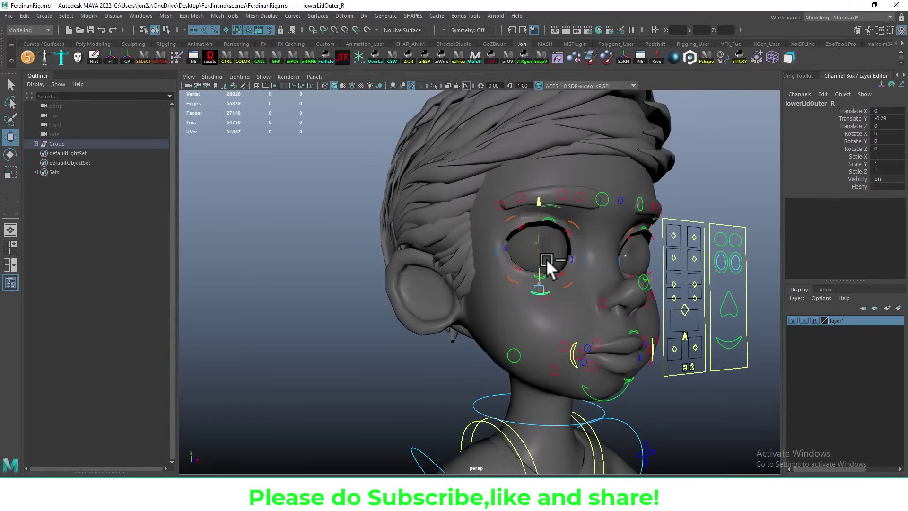
scroll(535, 297, "up", 5)
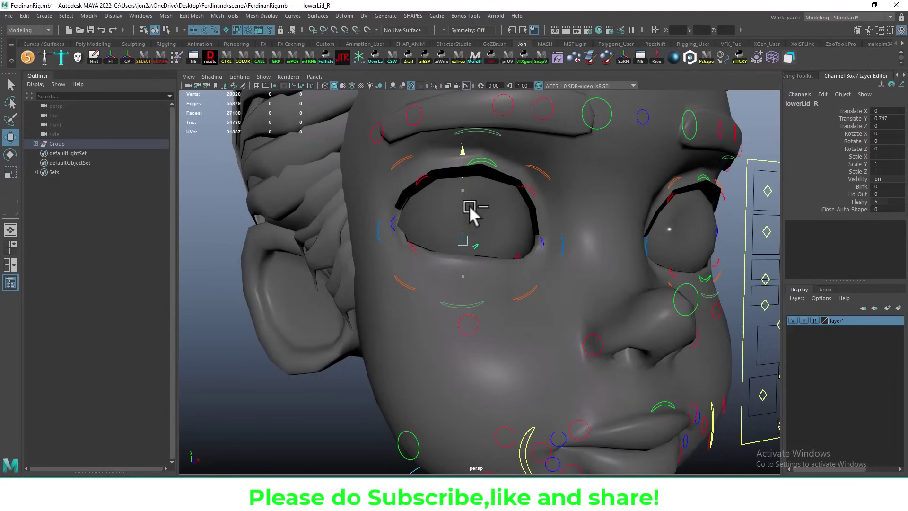
scroll(408, 227, "down", 5)
Select the nose corner controls and move the left eye control so the eyes look down
mouse_move(408, 227)
left_mouse_down("alt")
mouse_move(458, 270)
mouse_move(467, 248)
left_mouse_up("alt")
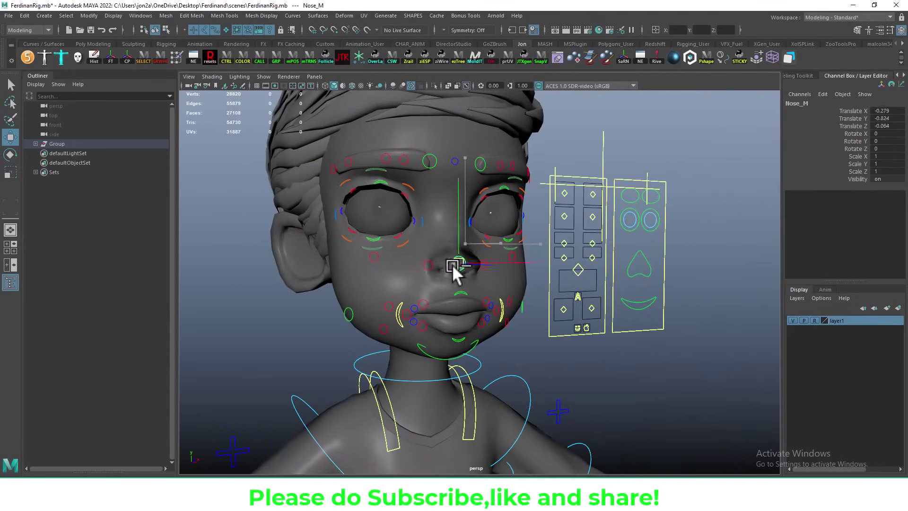
left_click(428, 252)
left_click(428, 265)
left_click(465, 244, "shift")
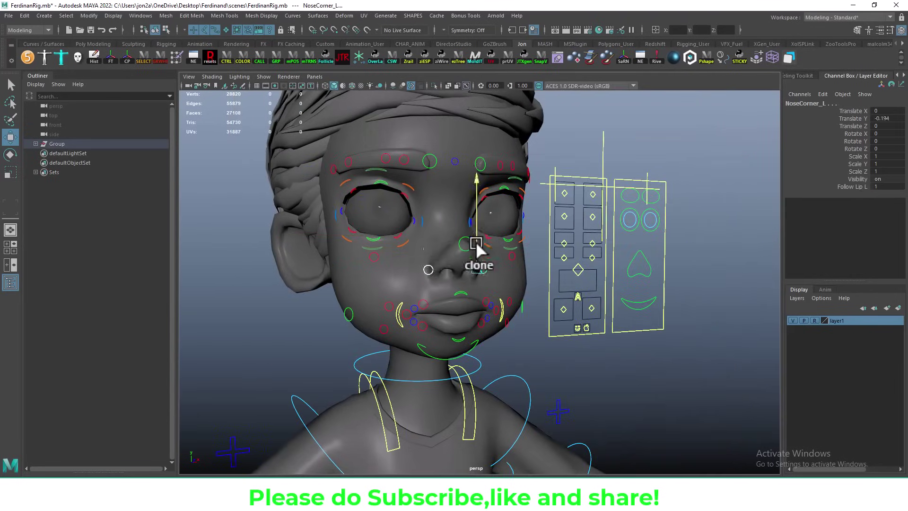
mouse_move(561, 209)
left_mouse_down()
mouse_move(563, 226)
mouse_move(541, 229)
left_mouse_up()
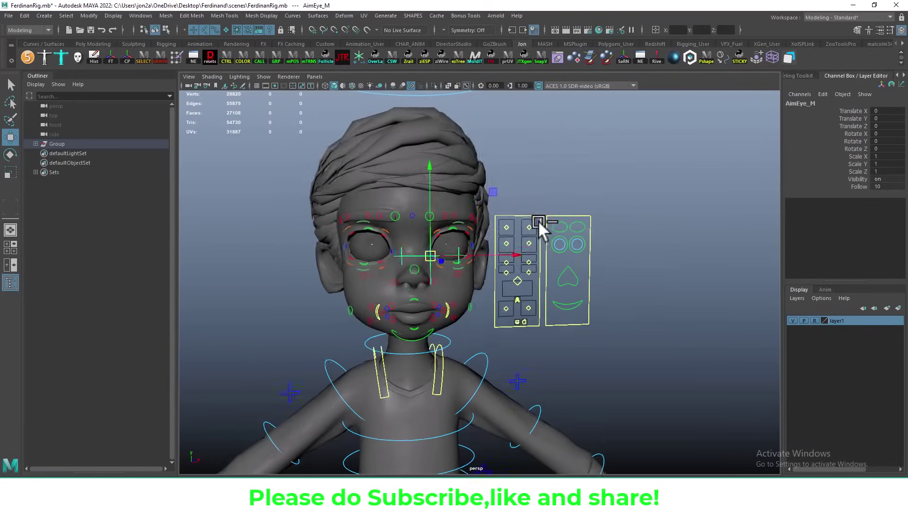
Test the eye aim, right eye and left cheek face-panel controls
left_click(351, 228)
left_click_drag(410, 342, 543, 326, "alt")
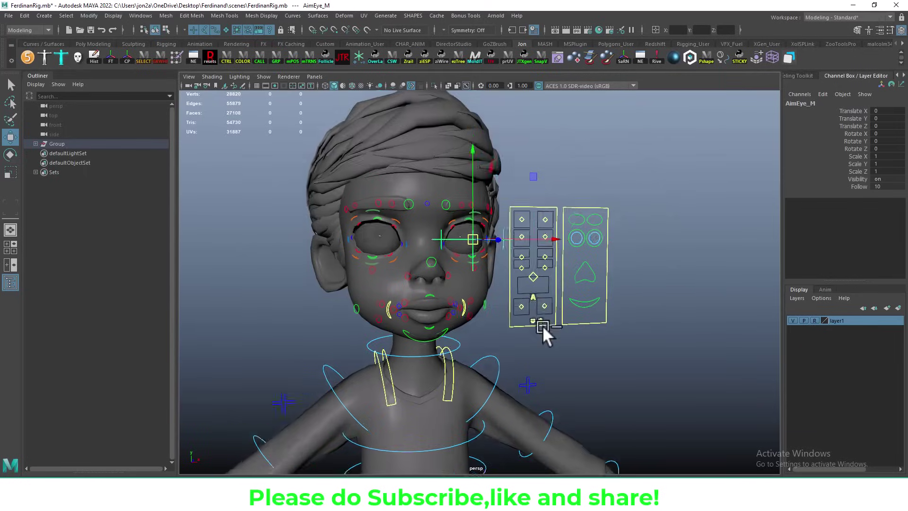
scroll(543, 325, "up", 3)
left_click(596, 238)
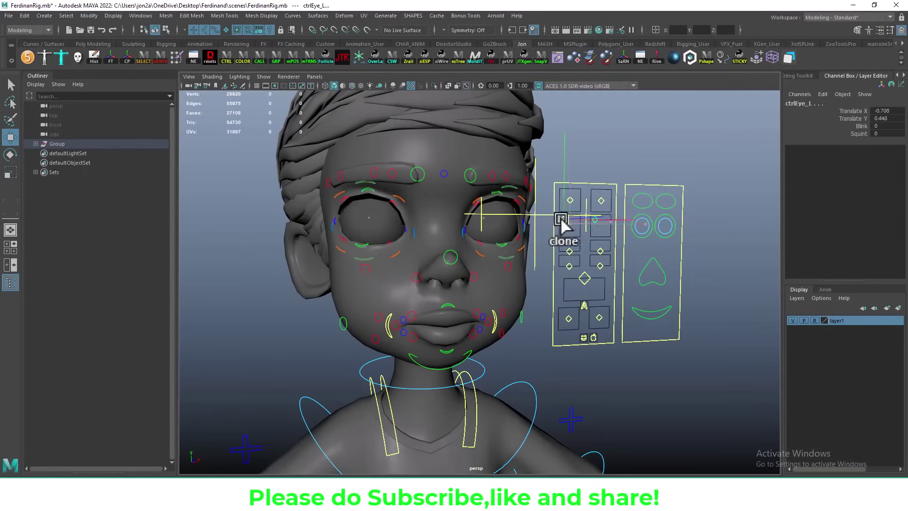
mouse_move(571, 216)
left_mouse_down()
mouse_move(574, 187)
mouse_move(568, 262)
left_mouse_up()
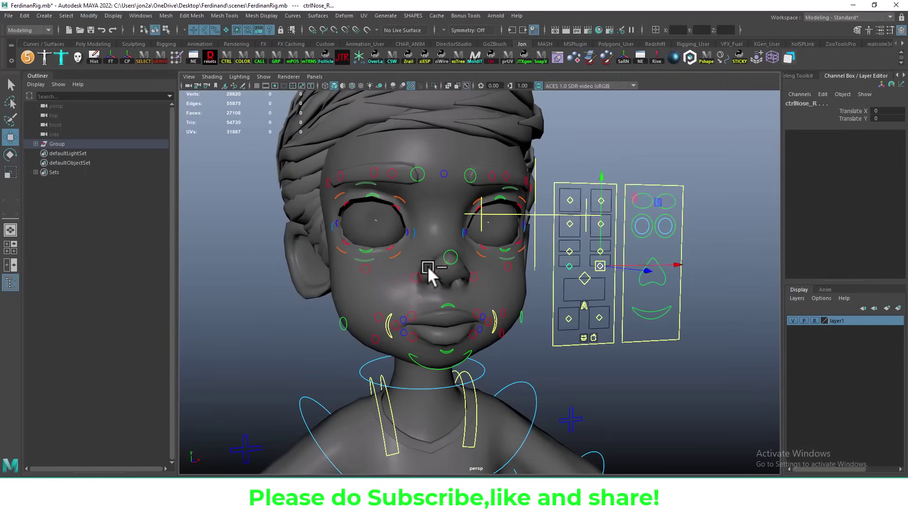
left_click_drag(428, 265, 428, 291, "alt")
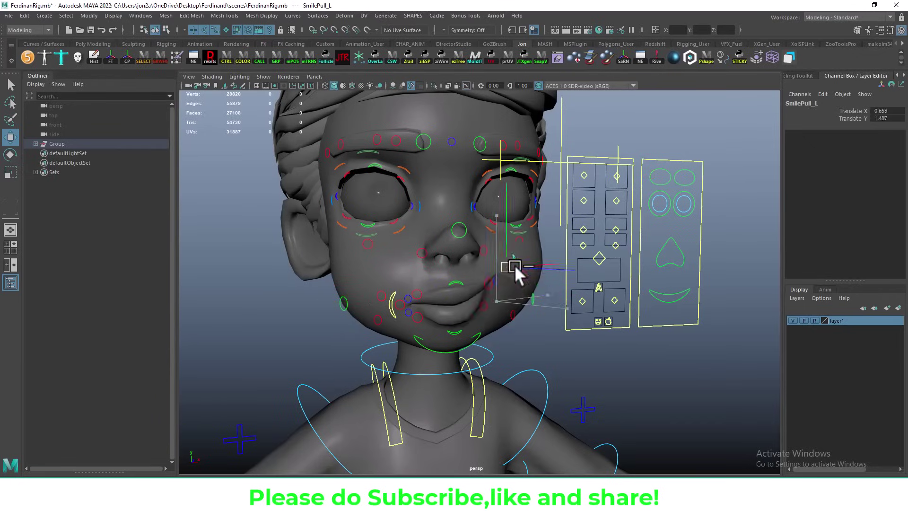
Undo the smile pull and lip offsets, returning the mouth to its default pose
key("ctrl+z")
left_click(455, 283)
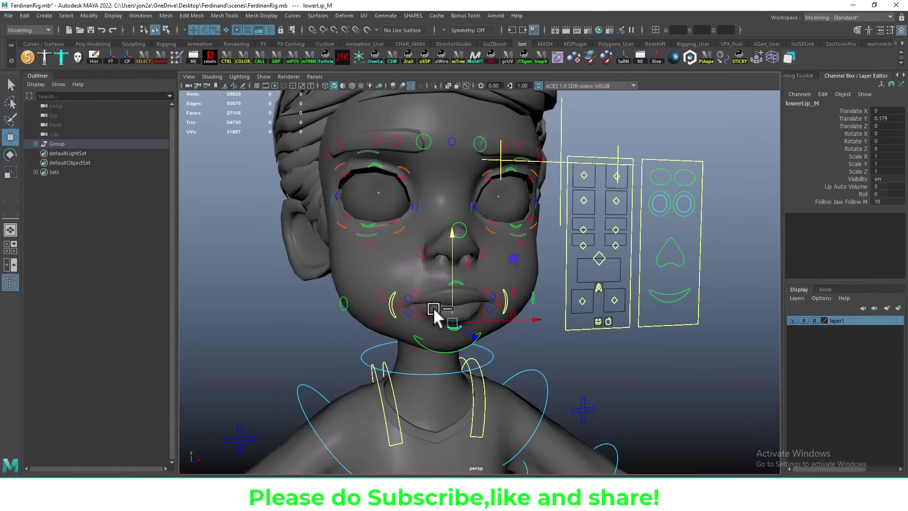
key("ctrl+z")
left_click_drag(433, 310, 473, 324, "alt")
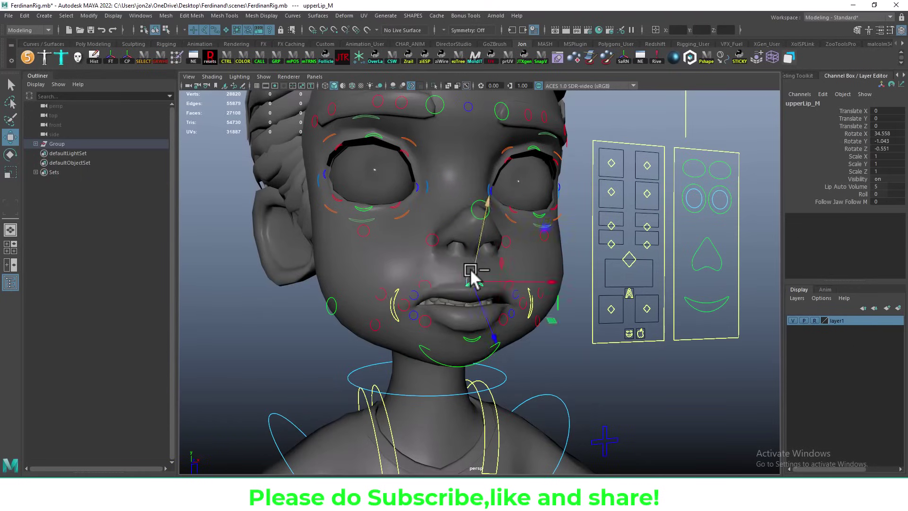
key("ctrl+z")
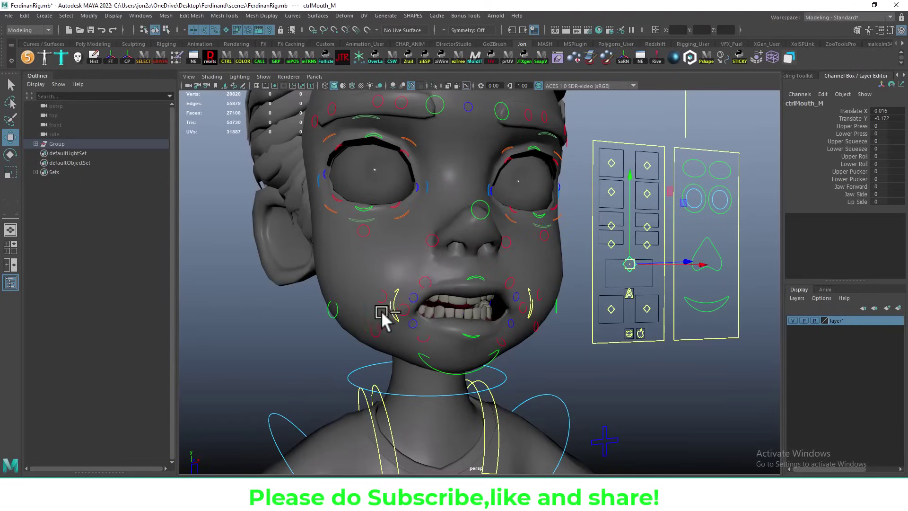
left_click(399, 311)
Test the upper lip, jaw and both cheek controls
mouse_move(526, 314)
left_mouse_down("alt")
mouse_move(492, 330)
mouse_move(456, 292)
left_mouse_up("alt")
left_click(511, 326)
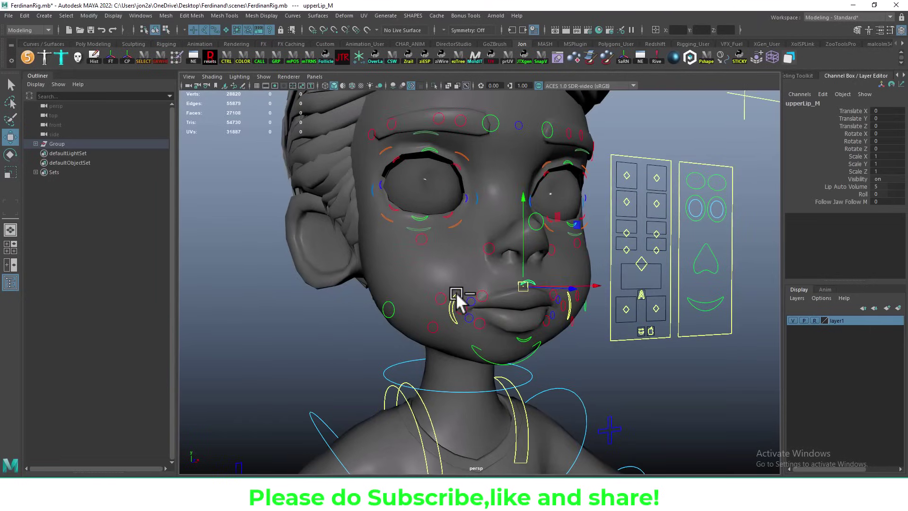
left_click(481, 272)
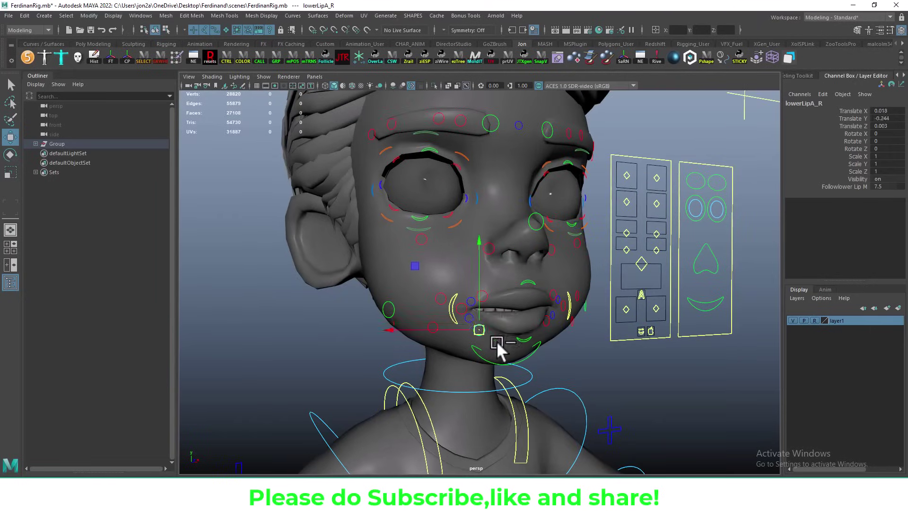
left_click_drag(495, 365, 531, 353, "alt")
left_click(491, 349)
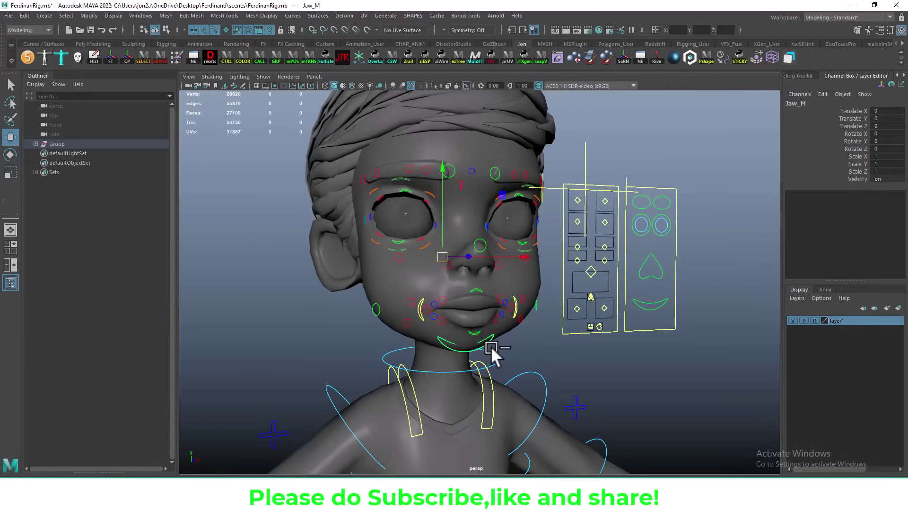
left_click(384, 312)
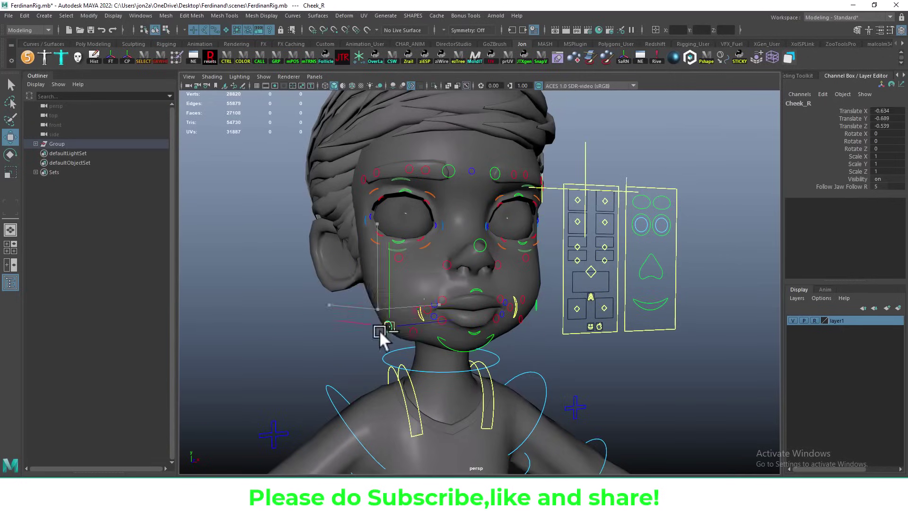
left_click(538, 308)
Open the biped and face picker windows and move the biped picker aside
left_click_drag(572, 299, 625, 319, "alt")
right_click_drag(625, 319, 431, 274, "alt")
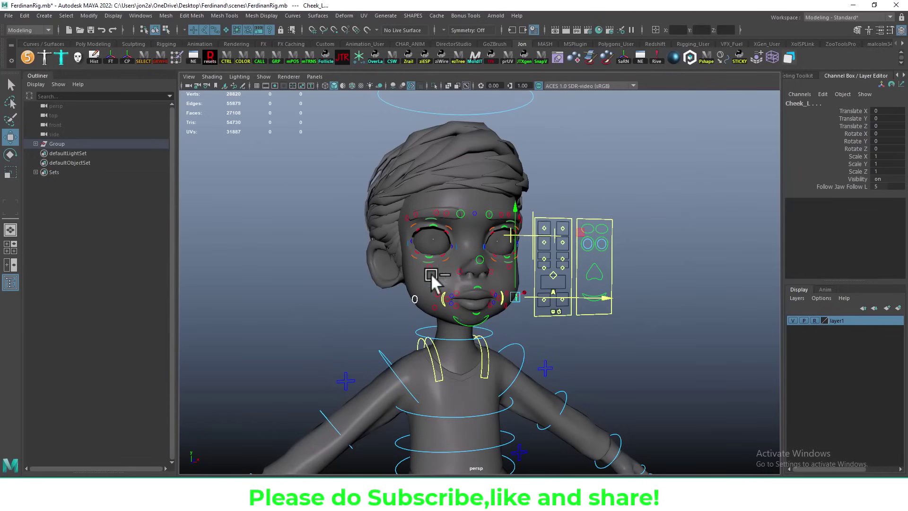
left_click(40, 55)
mouse_move(251, 136)
left_mouse_down()
mouse_move(150, 146)
mouse_move(205, 94)
left_mouse_up()
Raise the arms by rotating the right shoulder, then undo back to T-pose
right_click_drag(451, 324, 436, 284, "alt")
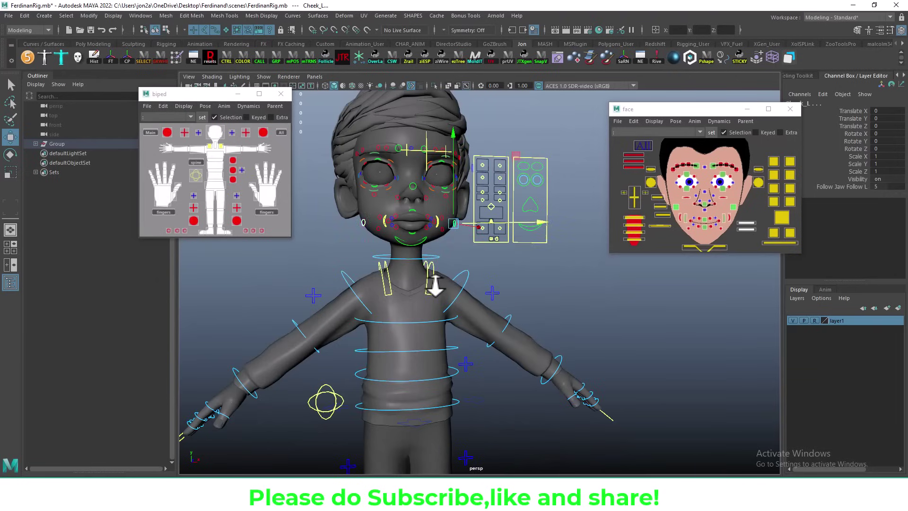
left_click(386, 277)
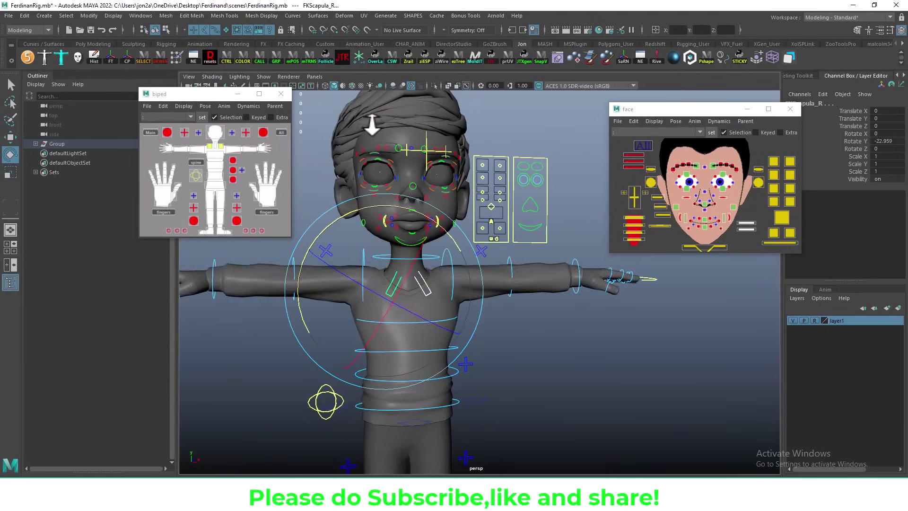
key("e")
left_click_drag(418, 270, 429, 277)
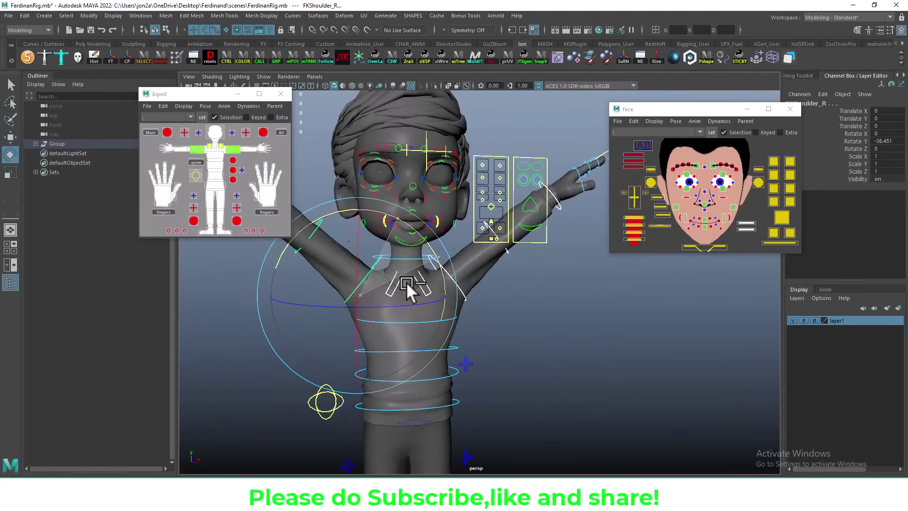
key("ctrl+z")
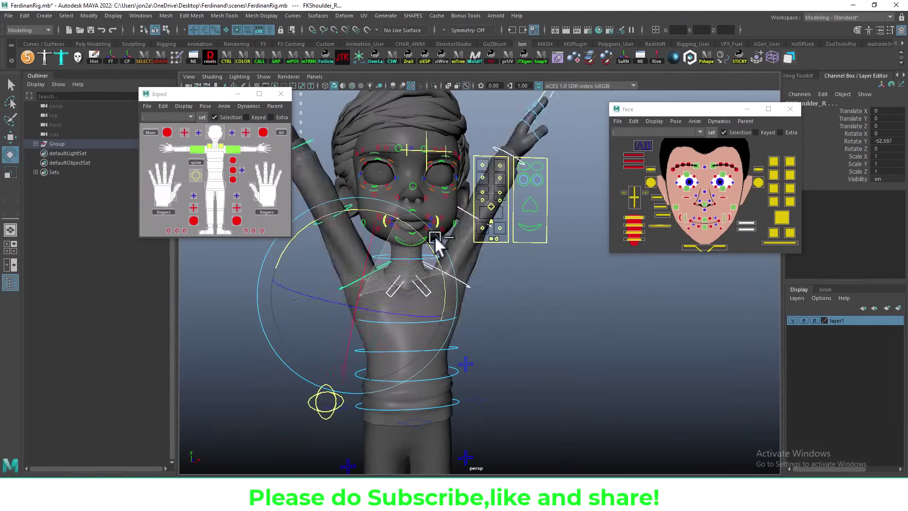
key("w")
mouse_move(475, 300)
left_mouse_down("alt")
mouse_move(394, 297)
mouse_move(492, 376)
left_mouse_up("alt")
Rotate FKElbow_R's Z to about 84 degrees, bending the right forearm forward
left_click(393, 292)
key("e")
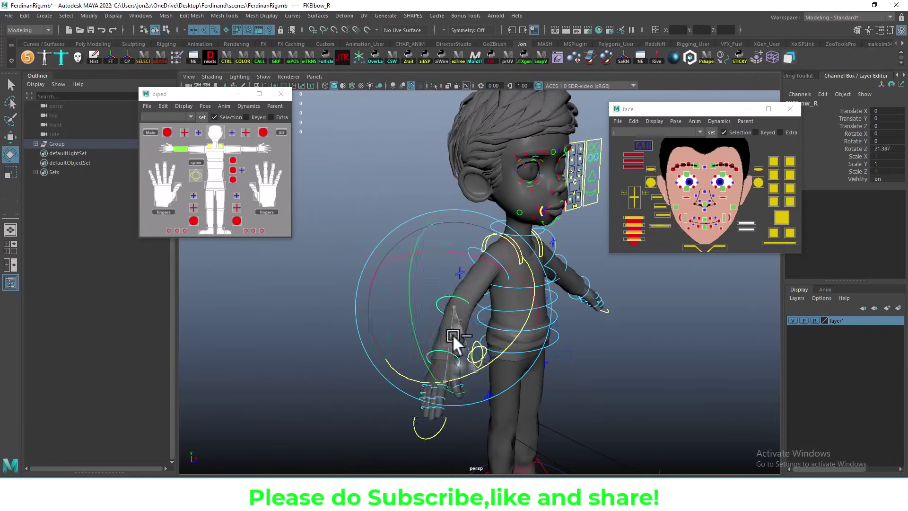
key("ctrl+z")
left_click_drag(452, 334, 445, 337, "alt")
left_click_drag(360, 336, 490, 317, "alt")
left_click(416, 326)
key("w")
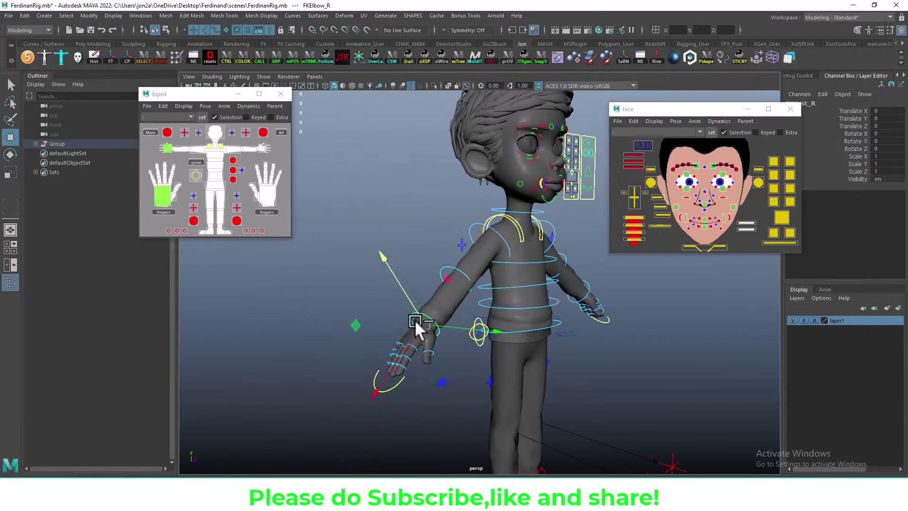
key("e")
left_click(436, 332)
mouse_move(436, 332)
left_mouse_down()
mouse_move(541, 291)
mouse_move(441, 331)
mouse_move(330, 236)
mouse_move(416, 271)
mouse_move(370, 294)
left_mouse_up()
key("w")
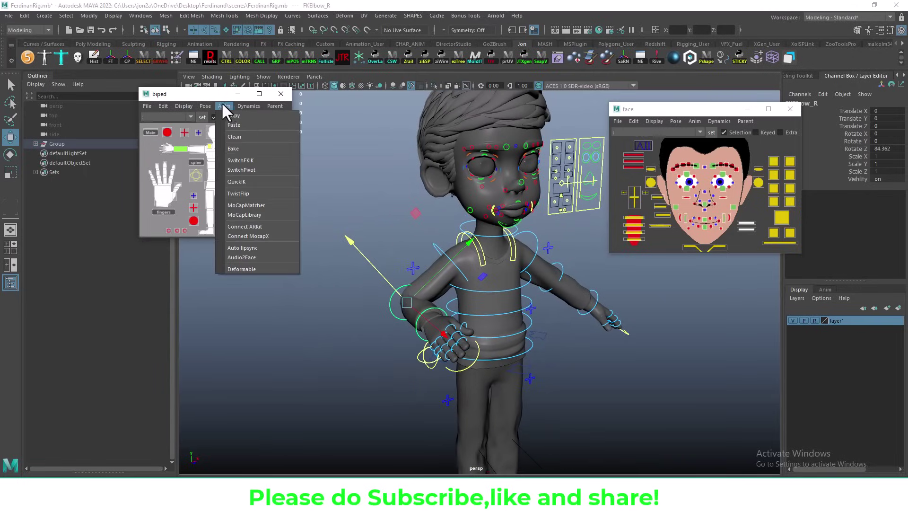
Raise the right arm in IK, then use Anim > SwitchFKIK to return it to FK
left_click(240, 160)
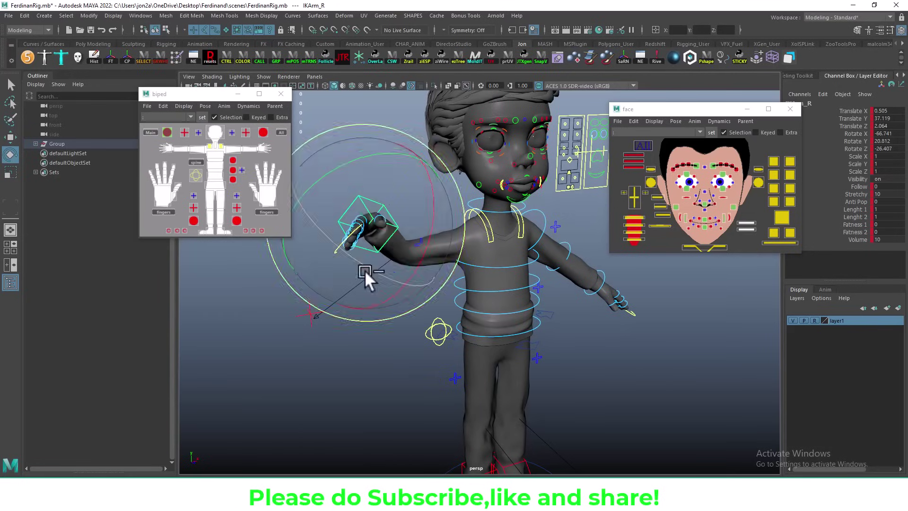
left_click_drag(423, 302, 311, 223)
key("e")
left_click(225, 106)
left_click(232, 160)
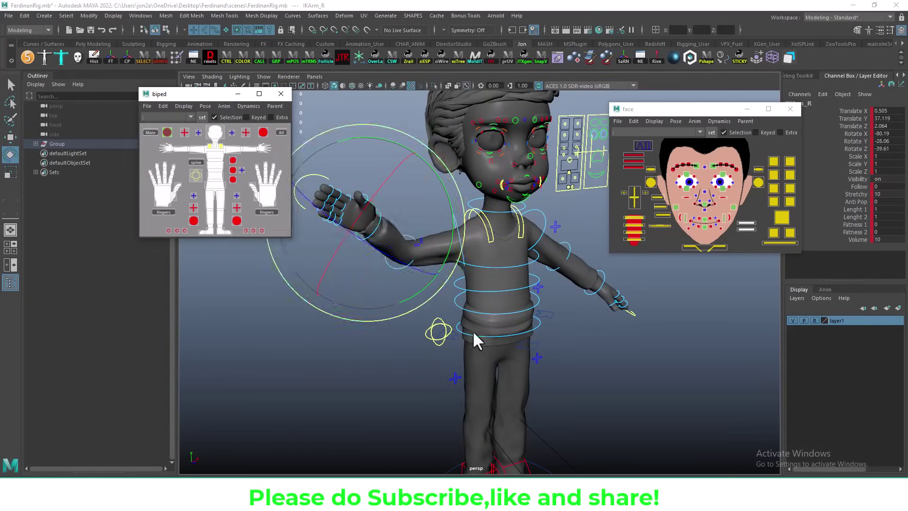
mouse_move(473, 330)
left_mouse_down("alt")
mouse_move(533, 239)
mouse_move(542, 311)
left_mouse_up("alt")
left_click(533, 239)
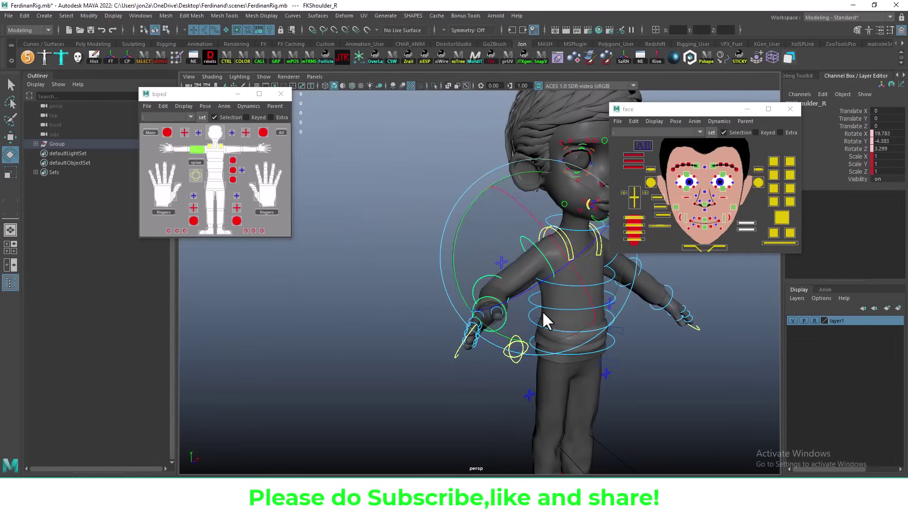
Set the right hand's finger curl channels back to 0
left_click(430, 362)
left_click_drag(430, 361, 432, 355, "alt")
left_click(856, 118)
left_click_drag(649, 327, 568, 333, "alt")
middle_click_drag(568, 333, 485, 340)
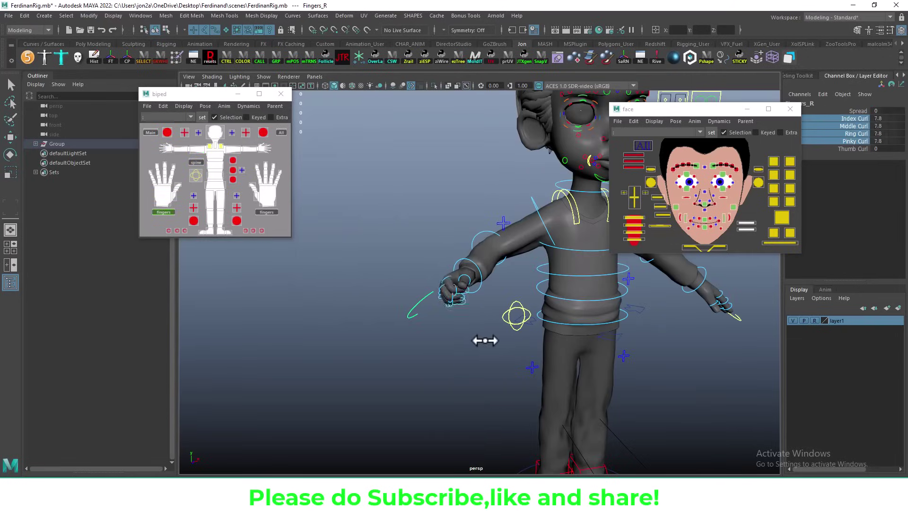
middle_click_drag(852, 149, 834, 165)
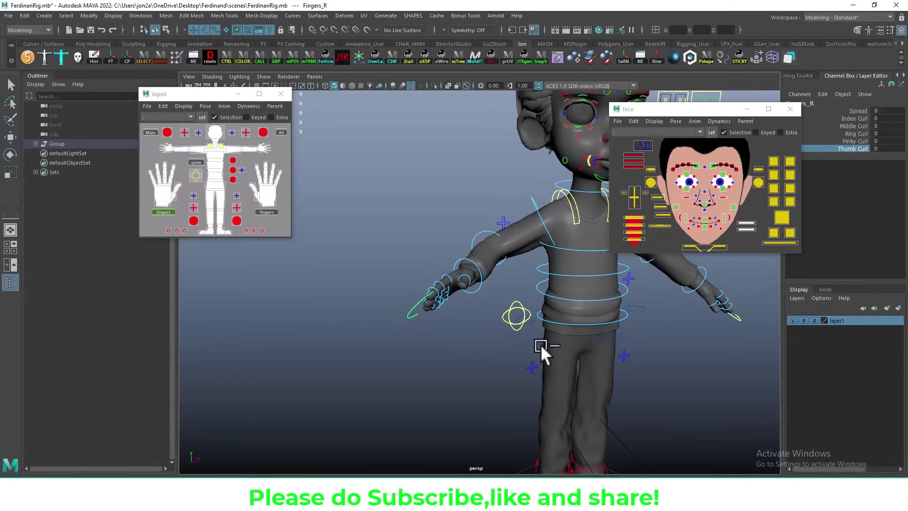
mouse_move(541, 353)
left_mouse_down("alt")
mouse_move(456, 310)
mouse_move(419, 263)
mouse_move(472, 284)
mouse_move(457, 265)
left_mouse_up("alt")
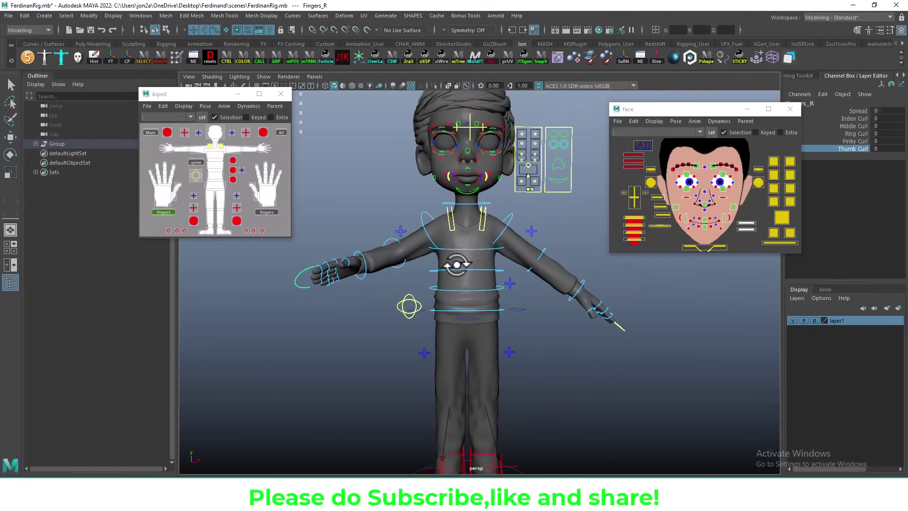
Bend the chest by rotating FKChest_M
left_click(456, 269)
key("e")
mouse_move(444, 223)
left_mouse_down()
mouse_move(416, 190)
mouse_move(328, 150)
left_mouse_up()
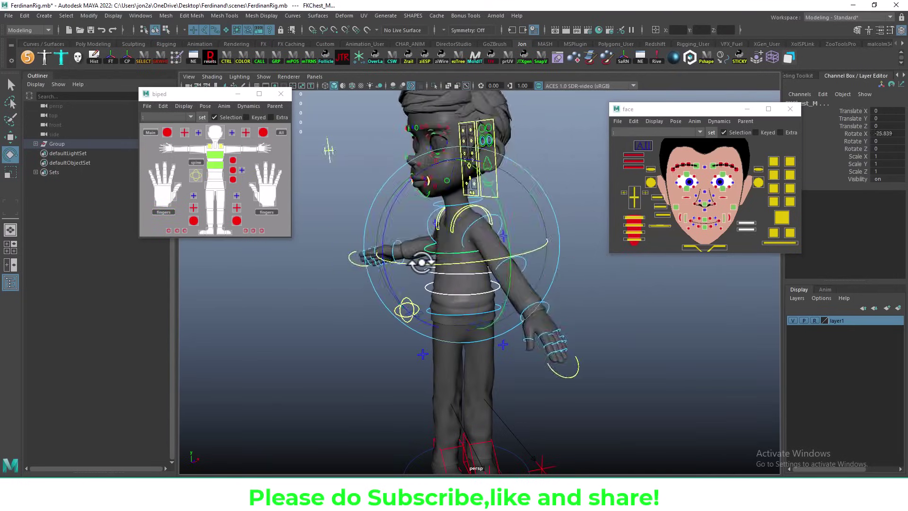
mouse_move(421, 262)
left_mouse_down("alt")
mouse_move(454, 293)
mouse_move(473, 331)
left_mouse_up("alt")
Move and rotate the IKLeg_R control to raise and tilt the right foot
left_click(473, 371)
key("w")
left_click_drag(473, 371, 492, 374)
left_click_drag(491, 374, 522, 312, "alt")
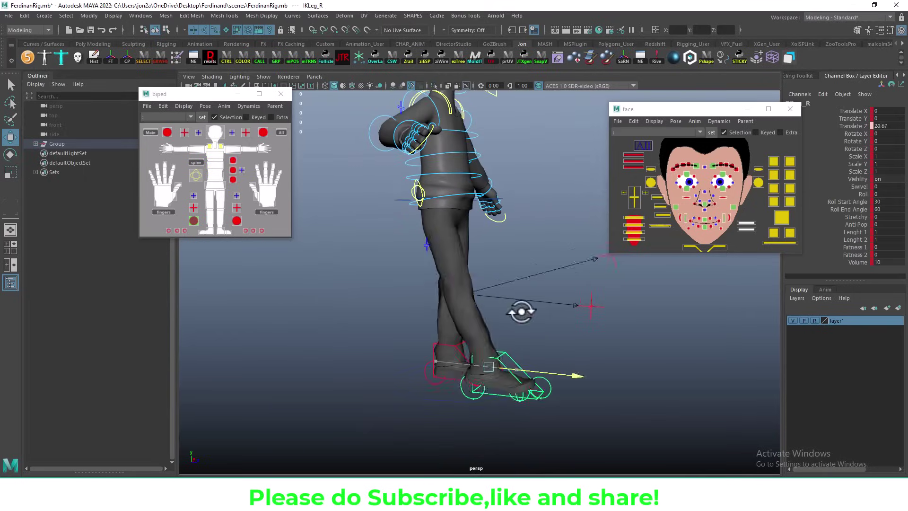
key("ctrl+z")
mouse_move(428, 305)
left_mouse_down()
mouse_move(440, 330)
mouse_move(415, 410)
left_mouse_up()
key("e")
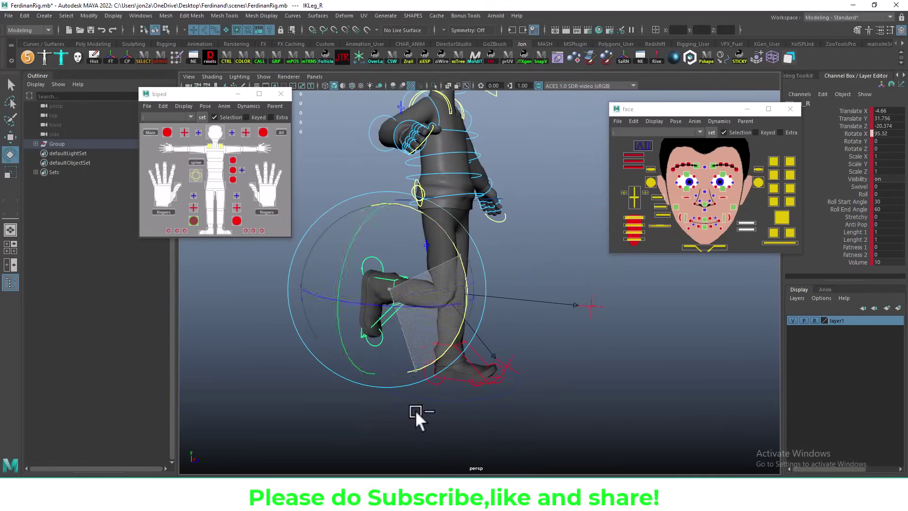
mouse_move(393, 328)
left_mouse_down("alt")
mouse_move(376, 339)
mouse_move(470, 336)
mouse_move(448, 197)
mouse_move(384, 292)
left_mouse_up("alt")
key("w")
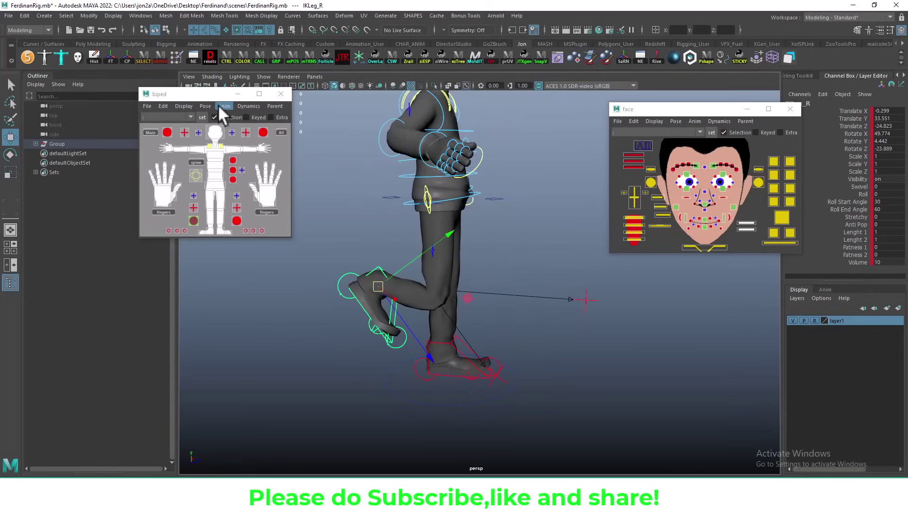
Switch the right leg to FK and back to IK, then zero its translate and rotate channels
left_click(222, 106)
left_click(248, 155)
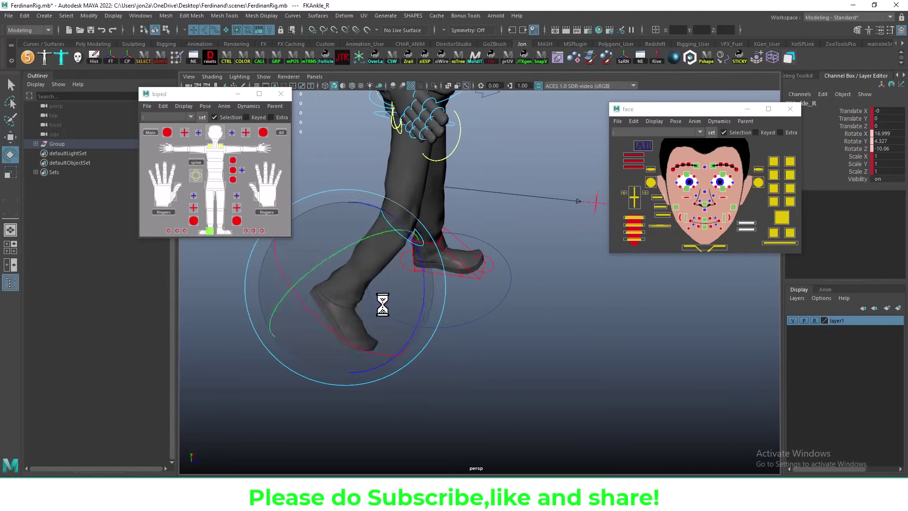
left_click(224, 106)
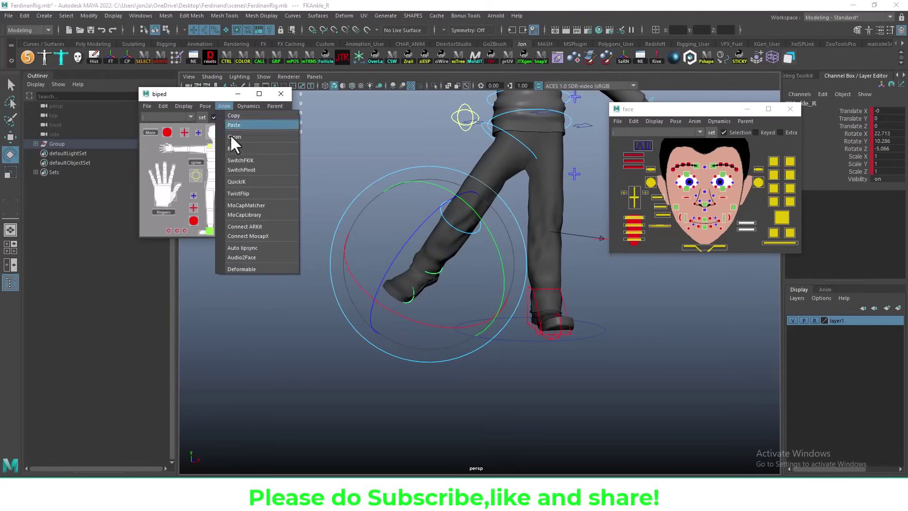
left_click(235, 163)
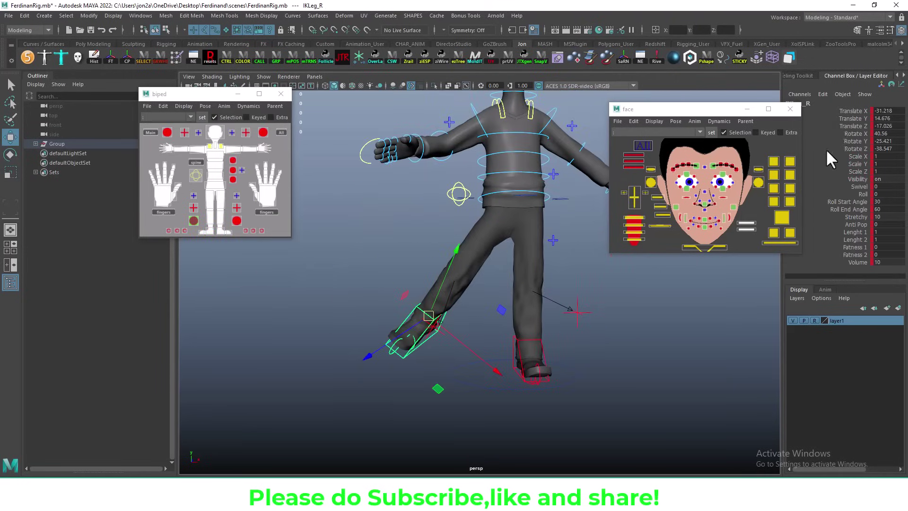
type("0")
key("Return")
mouse_move(476, 322)
left_mouse_down("alt")
mouse_move(496, 308)
mouse_move(590, 292)
mouse_move(510, 283)
left_mouse_up("alt")
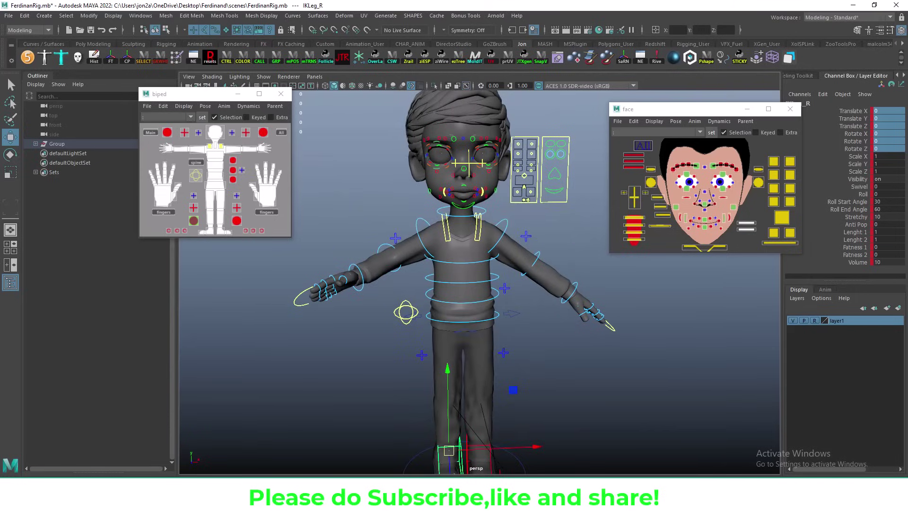
Tilt the head by rotating FKHead_M
left_click_drag(199, 94, 169, 145)
left_click_drag(614, 355, 547, 318, "alt")
left_click(435, 243)
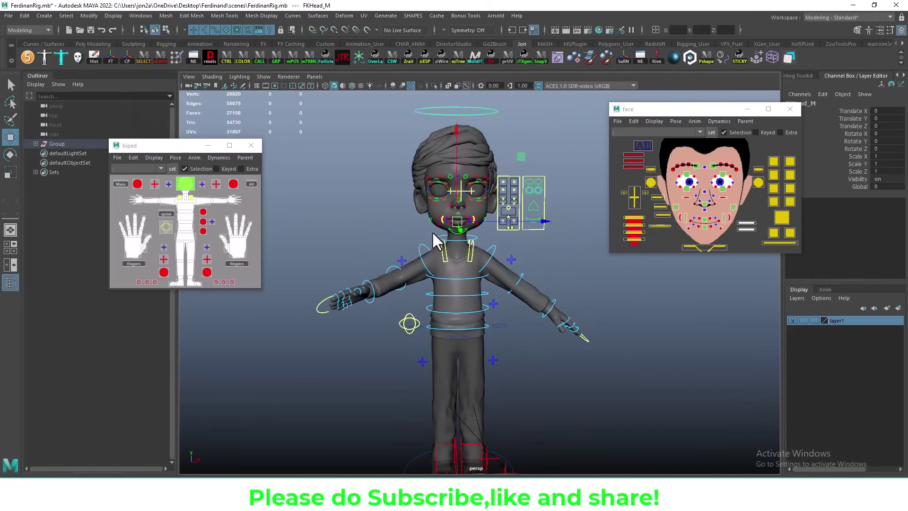
key("e")
mouse_move(402, 227)
left_mouse_down()
mouse_move(378, 201)
mouse_move(402, 223)
left_mouse_up()
Clear the selection and set layer1 to reference (R) so the mesh can't be selected
mouse_move(566, 378)
middle_mouse_down("alt")
mouse_move(566, 291)
mouse_move(559, 362)
middle_mouse_up("alt")
right_click_drag(439, 259, 550, 350, "alt")
left_click(550, 350)
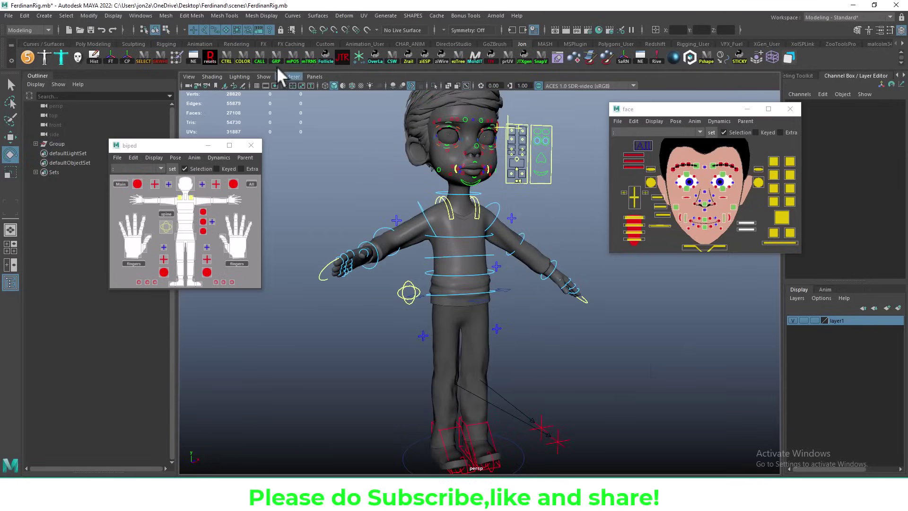
left_click(815, 320)
left_click(816, 320)
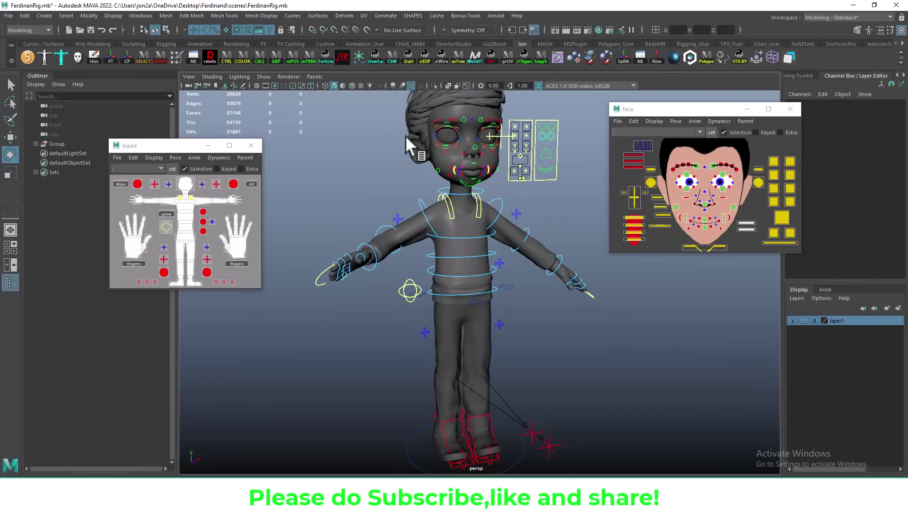
Turn on Wireframe on Shaded and bend the boy's upper body by rotating FKChest_M
left_click(352, 85)
left_click(409, 218)
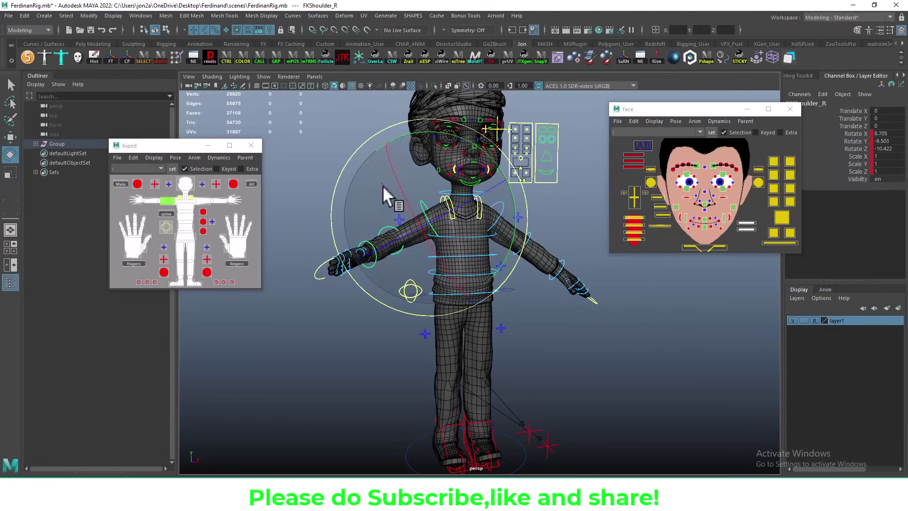
left_click_drag(396, 218, 529, 305, "alt")
key("w")
left_click(471, 265)
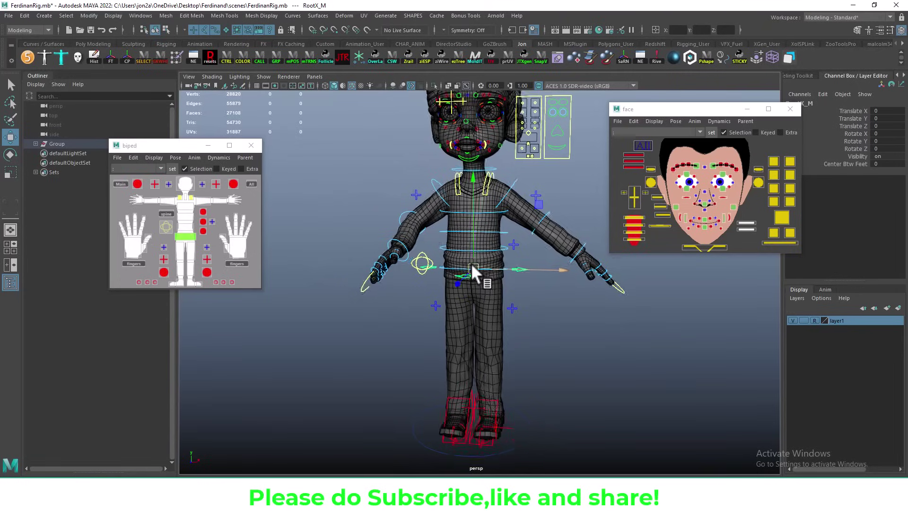
left_click(456, 230)
key("e")
mouse_move(535, 202)
left_mouse_down()
mouse_move(539, 178)
mouse_move(518, 210)
mouse_move(513, 278)
mouse_move(484, 339)
left_mouse_up()
Shift the hips with the right IK leg control and turn the left foot
left_click(470, 401)
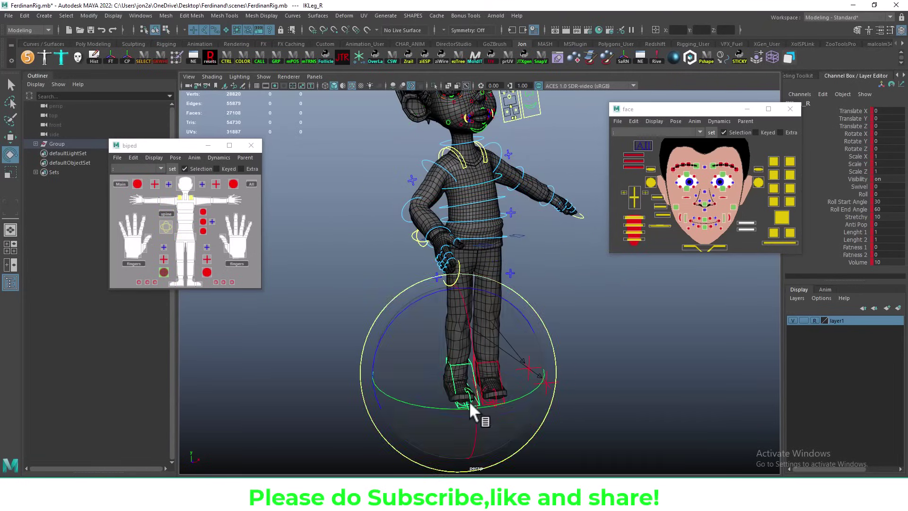
left_click_drag(528, 401, 526, 240, "alt")
left_click(526, 240)
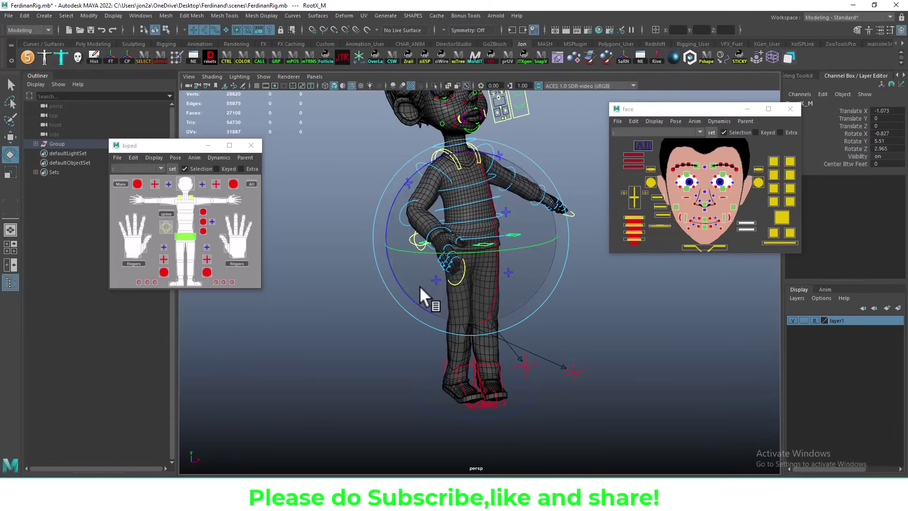
key("w")
key("e")
left_click(497, 373)
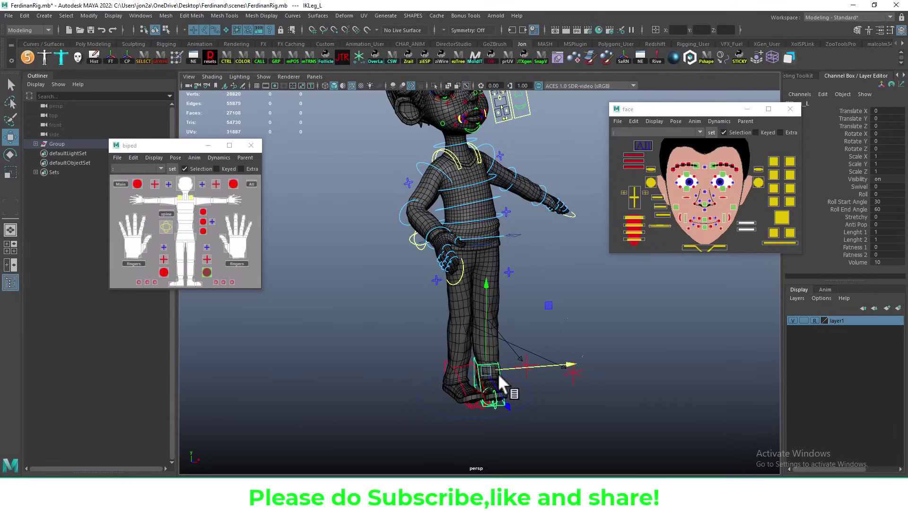
mouse_move(508, 403)
left_mouse_down()
mouse_move(530, 392)
mouse_move(426, 341)
mouse_move(486, 394)
mouse_move(518, 367)
mouse_move(450, 350)
mouse_move(428, 377)
left_mouse_up()
key("w")
Turn the right foot and rotate RootX_M to 47.912 in Y to shift the body
left_click(429, 378)
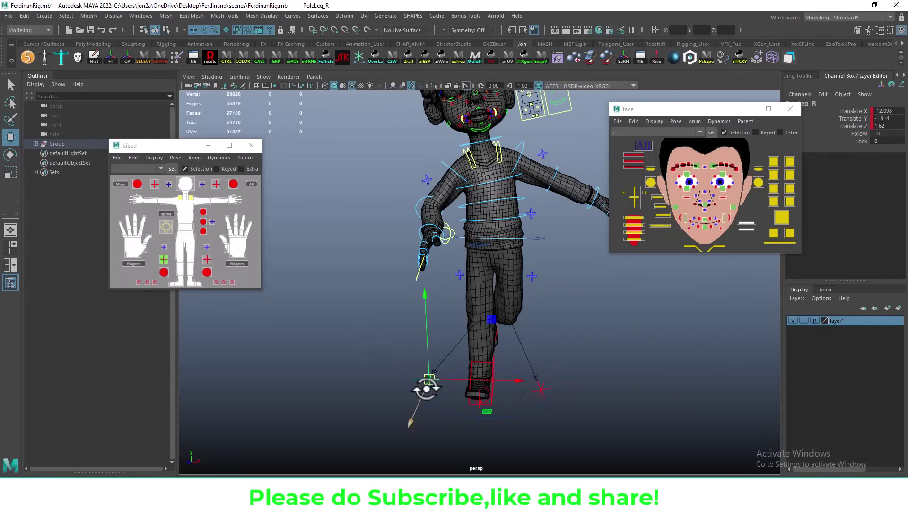
left_click(492, 383)
key("e")
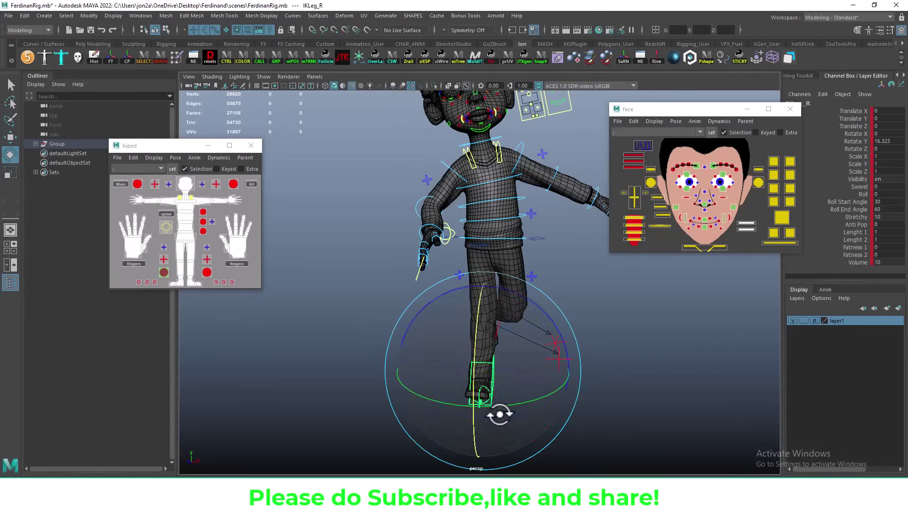
left_click_drag(496, 407, 531, 398)
left_click(537, 239)
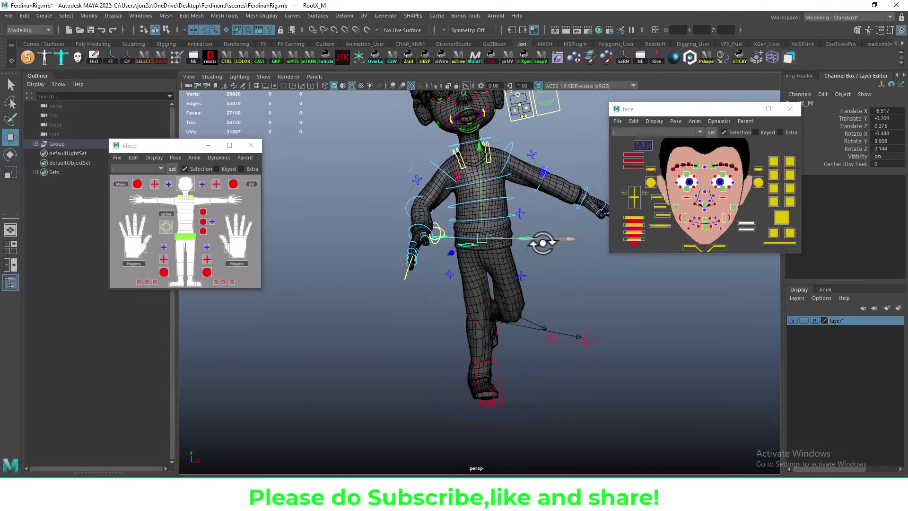
mouse_move(537, 239)
left_mouse_down()
mouse_move(510, 252)
mouse_move(445, 177)
mouse_move(496, 311)
mouse_move(417, 217)
mouse_move(486, 286)
mouse_move(407, 310)
left_mouse_up()
key("w")
Swing HipSwinger_M back toward upright and move PoleLeg_R to aim the raised knee
left_click(185, 211)
key("e")
left_click(166, 227)
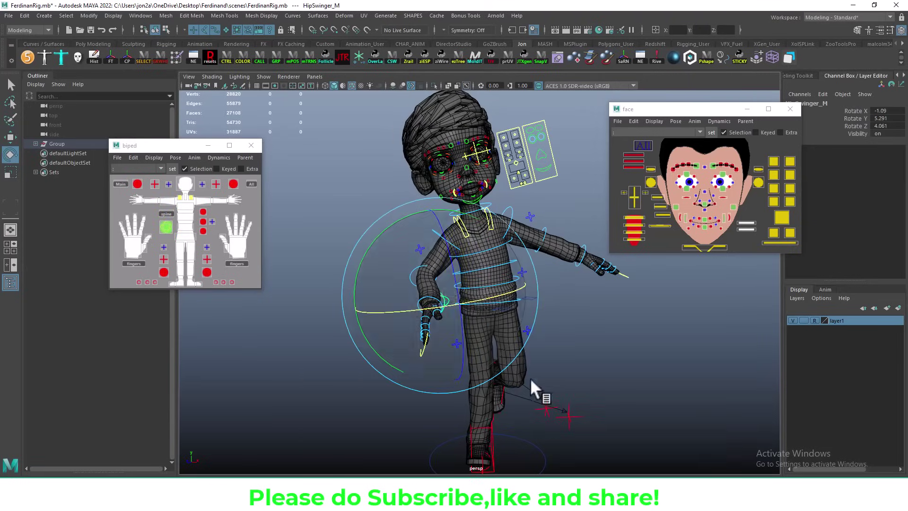
left_click_drag(492, 316, 497, 390)
left_click(519, 439)
left_click(588, 390)
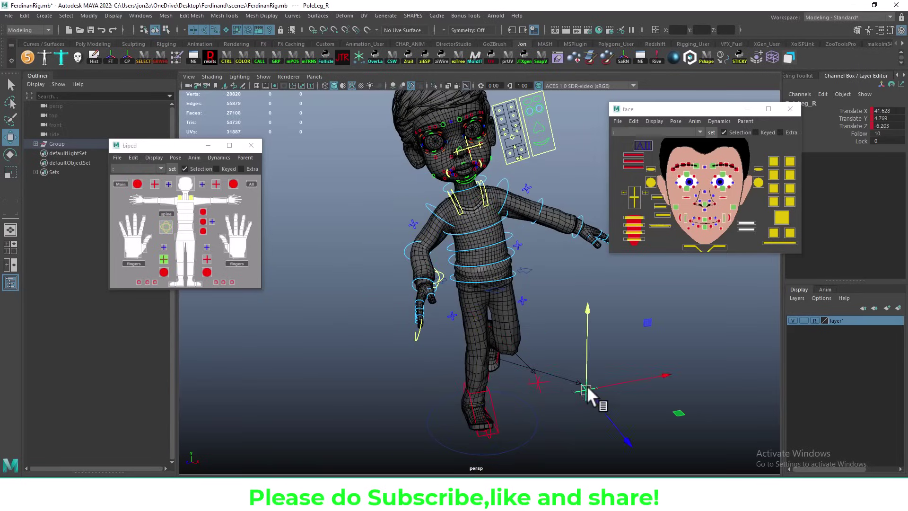
left_click_drag(594, 397, 484, 374)
Lower the right arm at the shoulder and adjust the right elbow and wrist
left_click(488, 254)
key("e")
mouse_move(418, 222)
left_mouse_down()
mouse_move(510, 180)
mouse_move(501, 298)
left_mouse_up()
key("w")
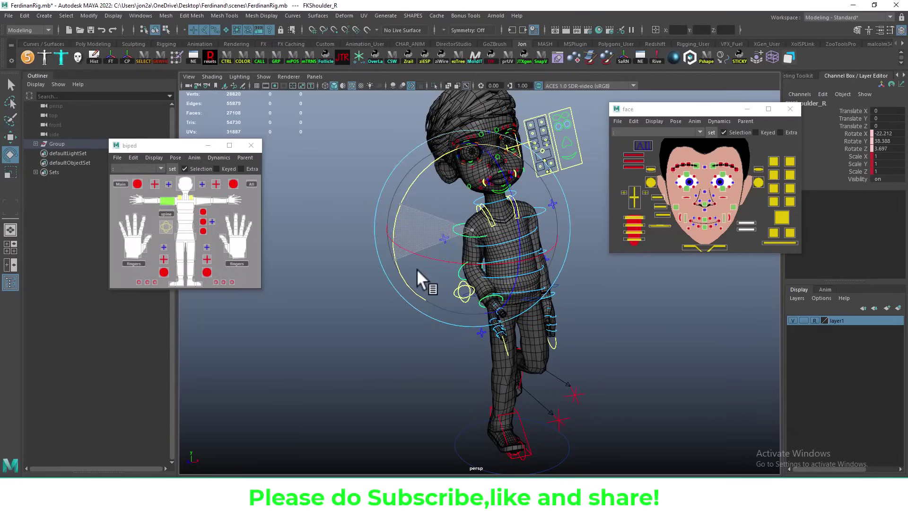
mouse_move(416, 269)
left_mouse_down()
mouse_move(489, 221)
mouse_move(519, 334)
left_mouse_up()
left_click(486, 219)
left_click(497, 312)
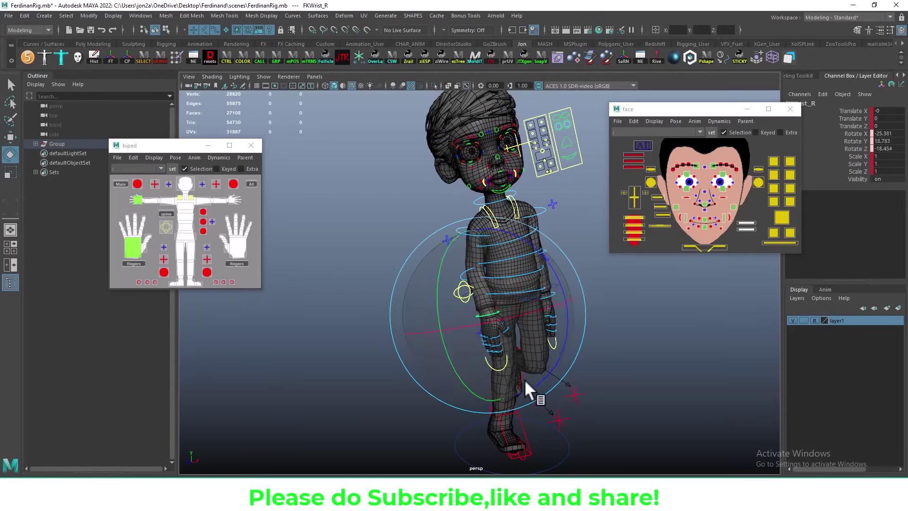
mouse_move(524, 379)
left_mouse_down("alt")
mouse_move(535, 361)
mouse_move(529, 310)
mouse_move(451, 209)
mouse_move(453, 356)
mouse_move(577, 382)
left_mouse_up("alt")
key("w")
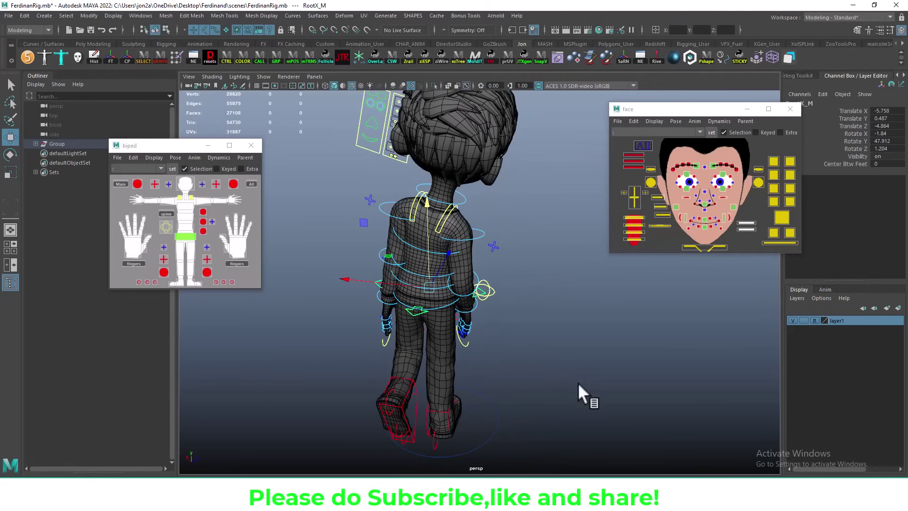
Rotate IKLeg_L to tilt the left foot and test its toe-roll controls
left_click(413, 406)
key("e")
mouse_move(436, 421)
left_mouse_down()
mouse_move(527, 417)
mouse_move(460, 411)
mouse_move(471, 434)
mouse_move(532, 416)
mouse_move(448, 415)
mouse_move(389, 401)
mouse_move(471, 394)
mouse_move(405, 381)
mouse_move(449, 332)
left_mouse_up()
key("w")
left_click(404, 385)
key("e")
left_click(415, 403)
key("w")
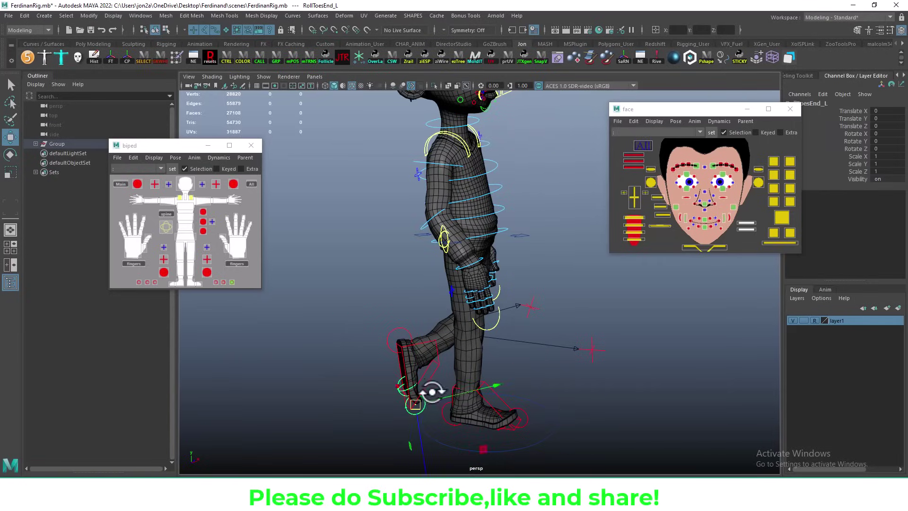
key("w")
Tilt the left foot further, set RootX_M for rotating the hips, and pick FKChest_M
left_click_drag(368, 330, 454, 422, "alt")
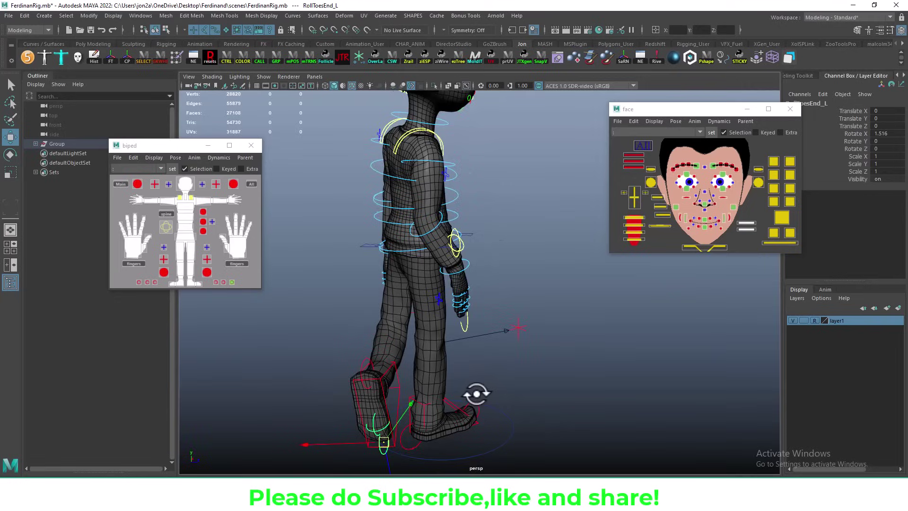
key("e")
left_click_drag(407, 402, 415, 435)
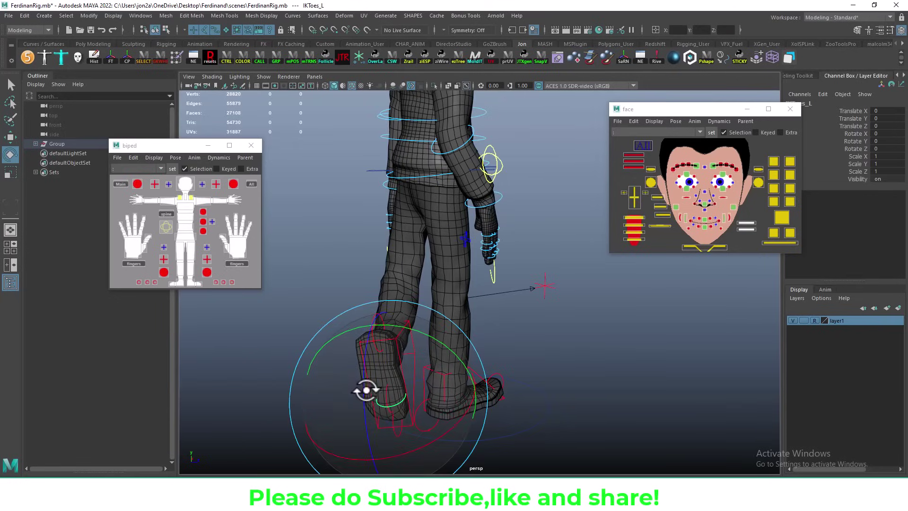
mouse_move(366, 391)
left_mouse_down("alt")
mouse_move(412, 405)
mouse_move(520, 284)
left_mouse_up("alt")
left_click(465, 337)
key("w")
scroll(467, 335, "down", 3)
left_click(544, 251)
mouse_move(544, 251)
left_mouse_down("alt")
mouse_move(497, 272)
mouse_move(449, 273)
left_mouse_up("alt")
key("e")
left_click(185, 218)
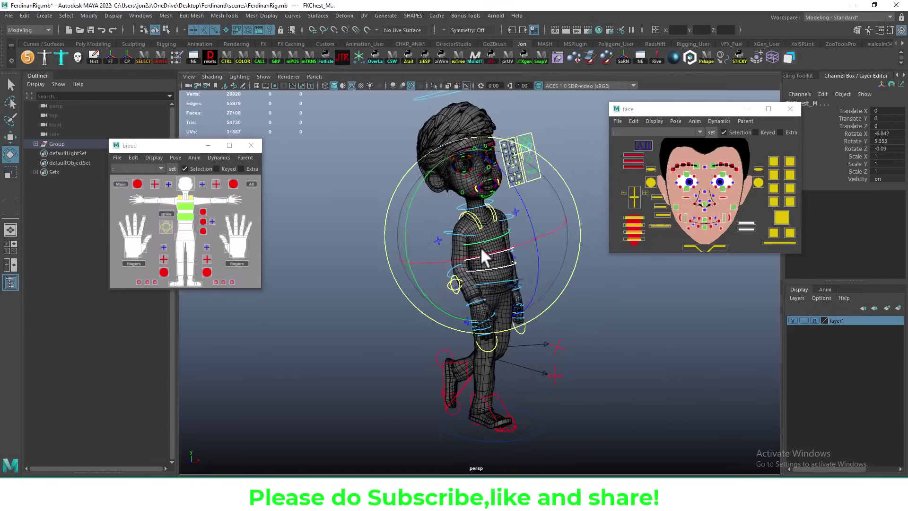
Tilt the head with FKHead_M, pick the right shoulder and wrist, and rotate the left scapula
left_click(185, 184)
mouse_move(416, 267)
left_mouse_down()
mouse_move(464, 260)
mouse_move(447, 231)
mouse_move(437, 262)
mouse_move(464, 347)
left_mouse_up()
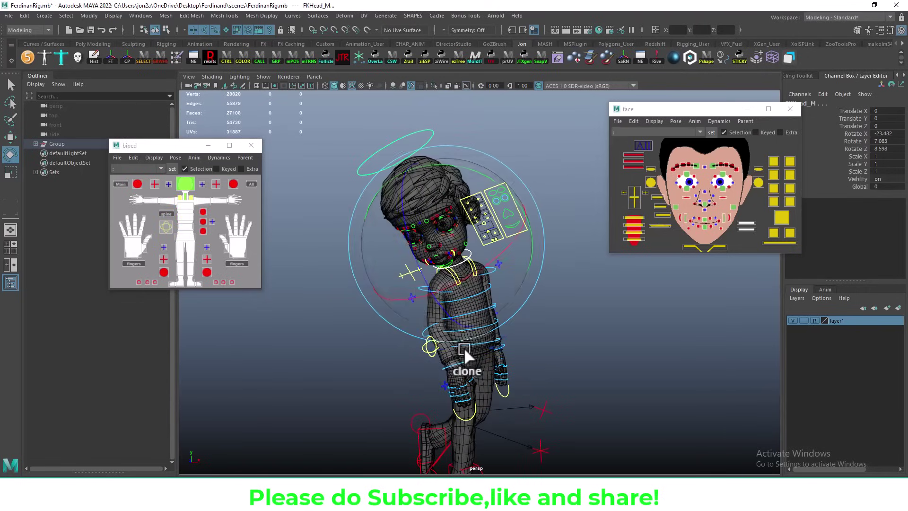
left_click(420, 288)
left_click(448, 375)
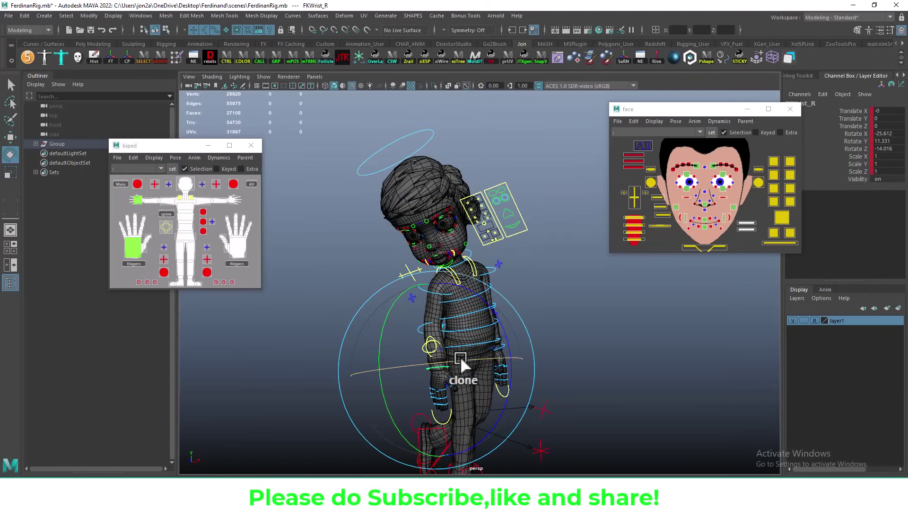
mouse_move(512, 262)
left_mouse_down()
mouse_move(489, 311)
mouse_move(478, 305)
left_mouse_up()
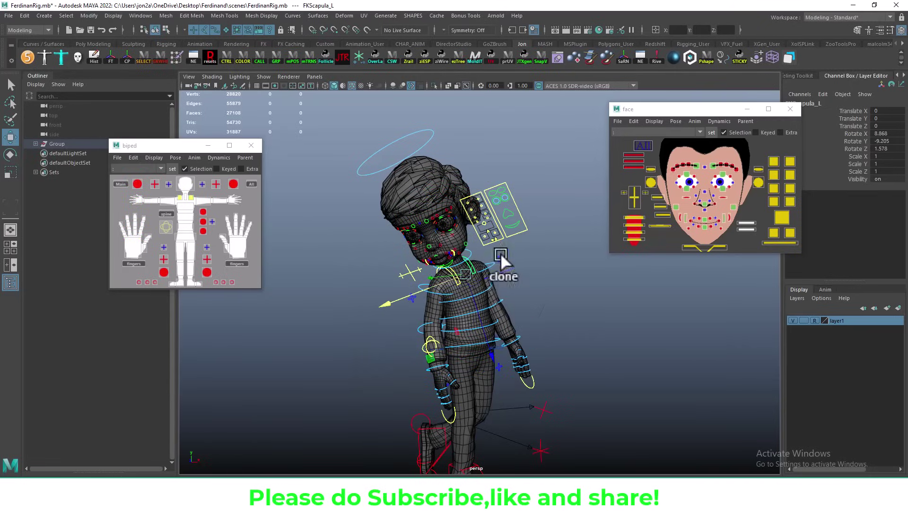
Swing the left arm forward at FKShoulder_L and bend FKWrist_L
left_click(505, 342)
left_click_drag(505, 343, 518, 330)
key("w")
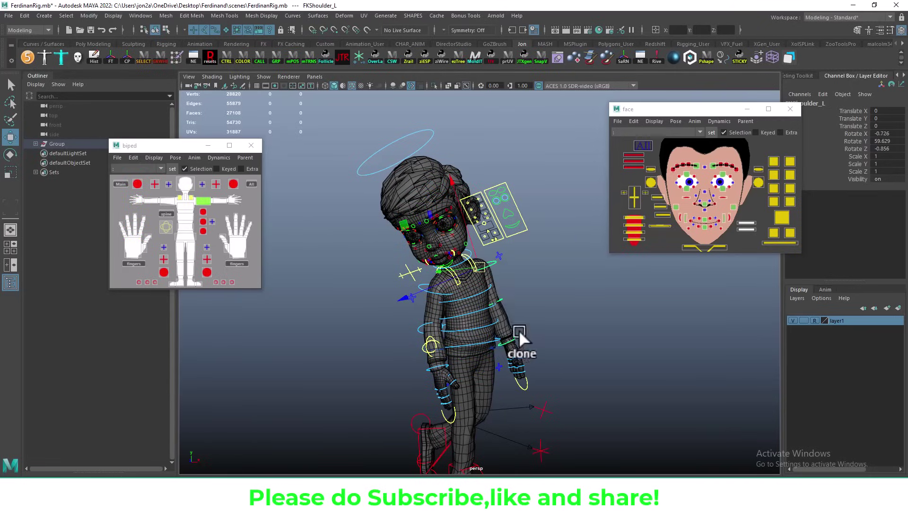
key("e")
left_click(511, 345)
mouse_move(484, 365)
left_mouse_down("alt")
mouse_move(520, 318)
mouse_move(524, 347)
mouse_move(489, 243)
left_mouse_up("alt")
mouse_move(555, 307)
left_mouse_down("alt")
mouse_move(524, 290)
mouse_move(548, 305)
mouse_move(536, 339)
mouse_move(506, 189)
mouse_move(518, 225)
mouse_move(381, 263)
left_mouse_up("alt")
left_click(504, 191)
key("w")
Move ctrlMouthCorner_L to raise the left mouth corner into a smile
left_click(383, 267)
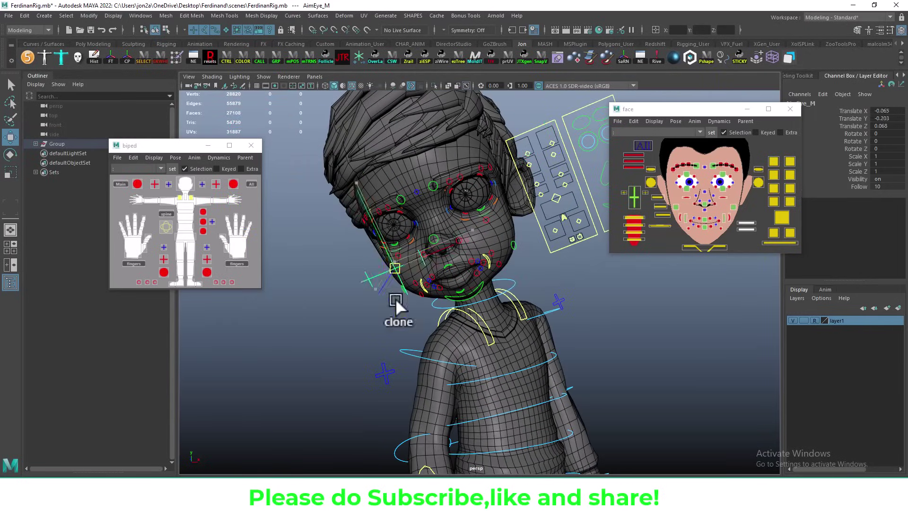
mouse_move(395, 298)
left_mouse_down("alt")
mouse_move(475, 314)
mouse_move(533, 248)
mouse_move(506, 199)
left_mouse_up("alt")
left_click(509, 194)
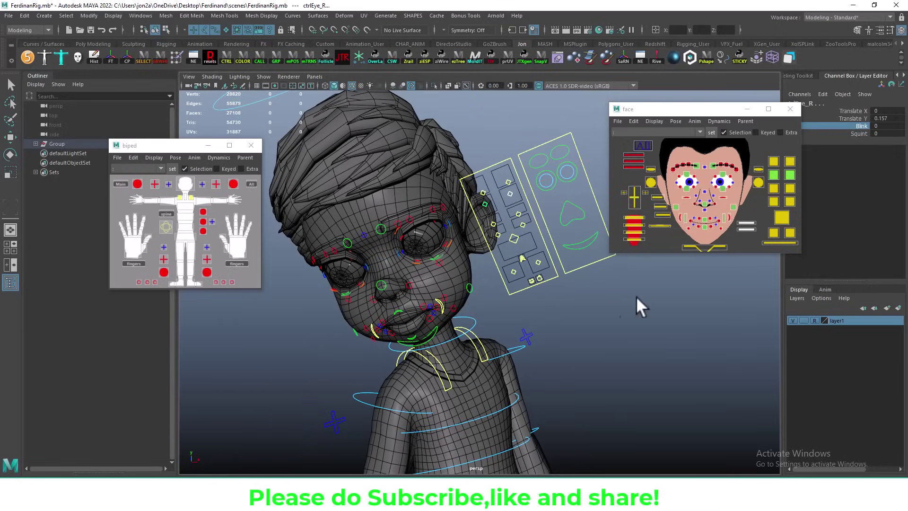
left_click(538, 262)
left_click_drag(538, 263, 544, 253)
left_click(537, 264)
mouse_move(544, 253)
left_mouse_down("alt")
mouse_move(385, 254)
mouse_move(415, 257)
mouse_move(450, 305)
mouse_move(574, 305)
left_mouse_up("alt")
Rotate FKHead_M to tilt the head further down
left_click(544, 251)
mouse_move(538, 343)
left_mouse_down("alt")
mouse_move(416, 361)
mouse_move(464, 355)
mouse_move(492, 303)
left_mouse_up("alt")
left_click(473, 241)
key("e")
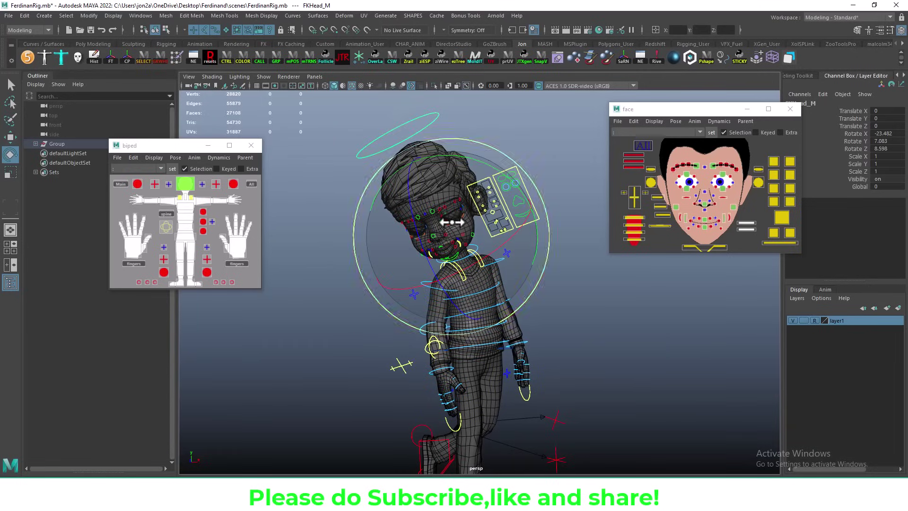
mouse_move(520, 227)
left_mouse_down()
mouse_move(507, 271)
mouse_move(517, 233)
mouse_move(470, 257)
mouse_move(466, 193)
mouse_move(396, 233)
mouse_move(407, 227)
left_mouse_up()
scroll(486, 320, "up", 5)
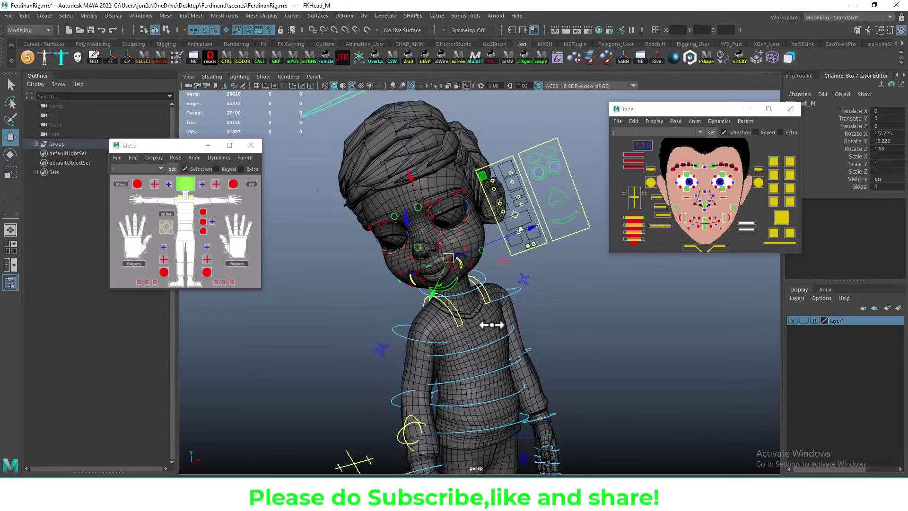
scroll(425, 265, "up", 3)
Move EyeBrowInner_R to reshape the brow and pull SmilePull_R down
left_click(370, 195)
key("w")
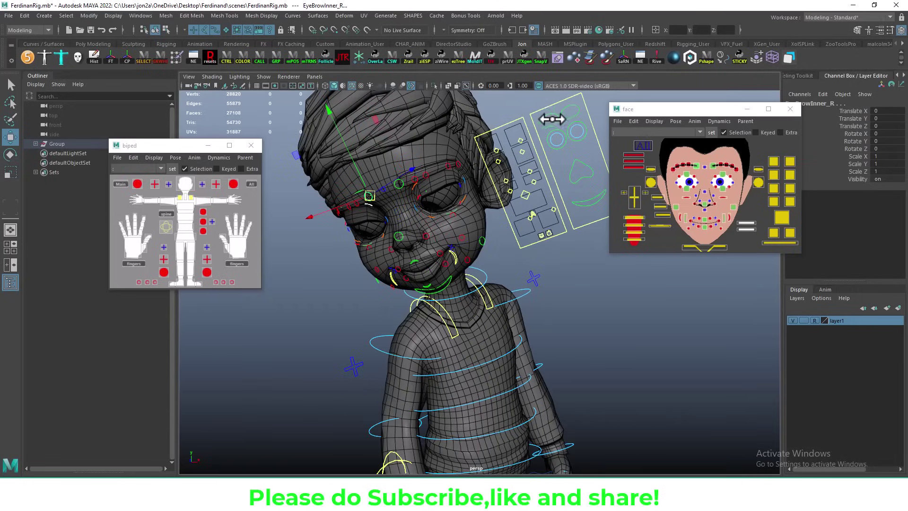
left_click_drag(334, 160, 359, 163)
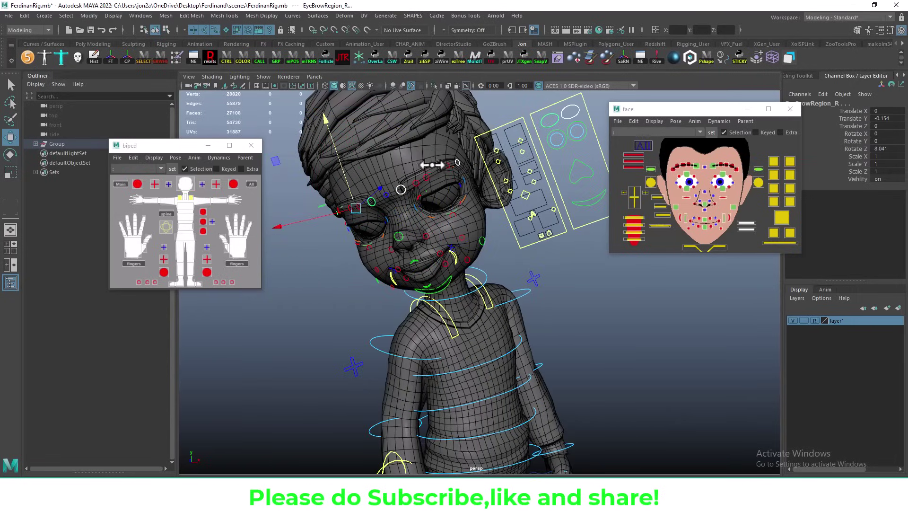
left_click(424, 173)
scroll(479, 279, "down", 3)
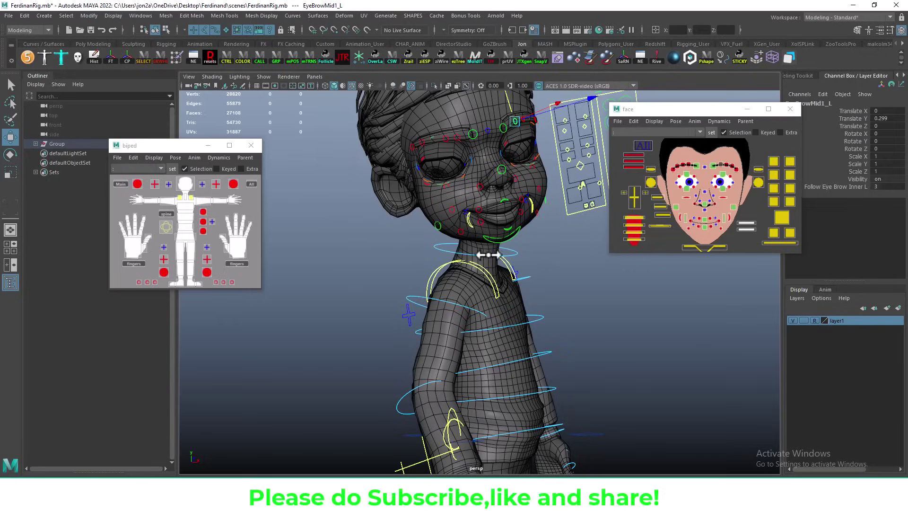
left_click(461, 213)
mouse_move(461, 212)
left_mouse_down("alt")
mouse_move(422, 270)
mouse_move(424, 341)
mouse_move(466, 405)
left_mouse_up("alt")
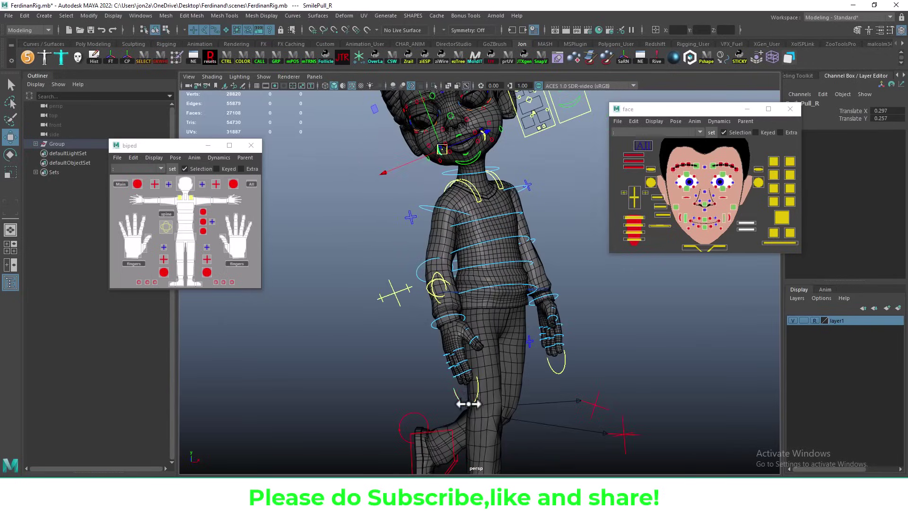
left_click(467, 403)
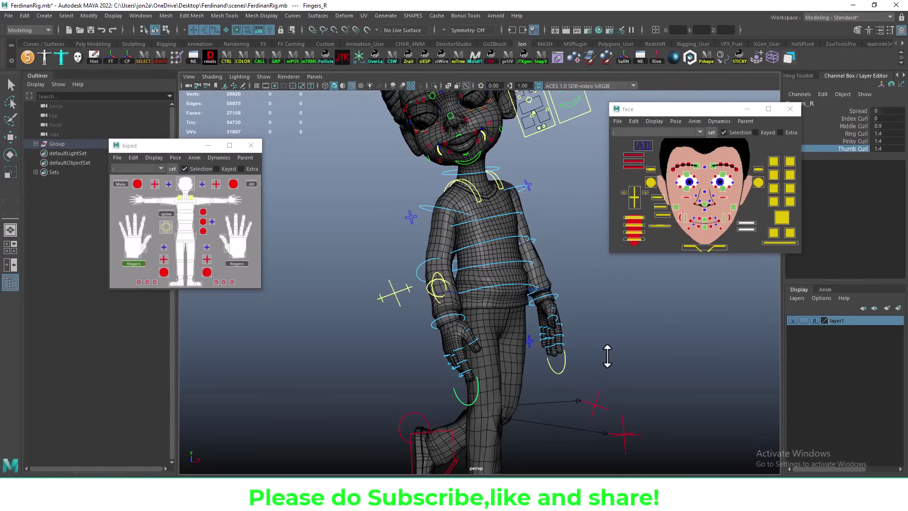
Curl the left fingers in the Channel Box: index 2.6, middle 4.3, plus ring and pinky
left_click_drag(856, 119, 856, 141)
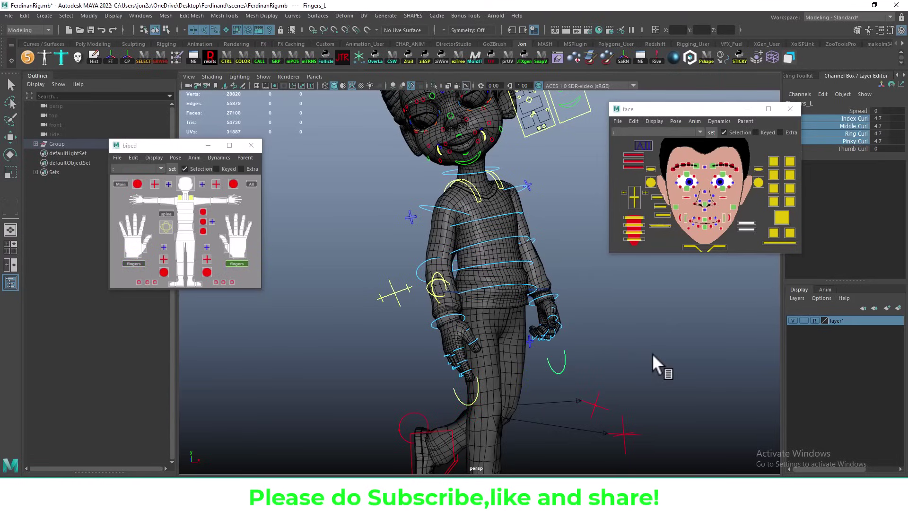
left_click_drag(654, 356, 641, 349, "alt")
left_click_drag(615, 378, 561, 364, "alt")
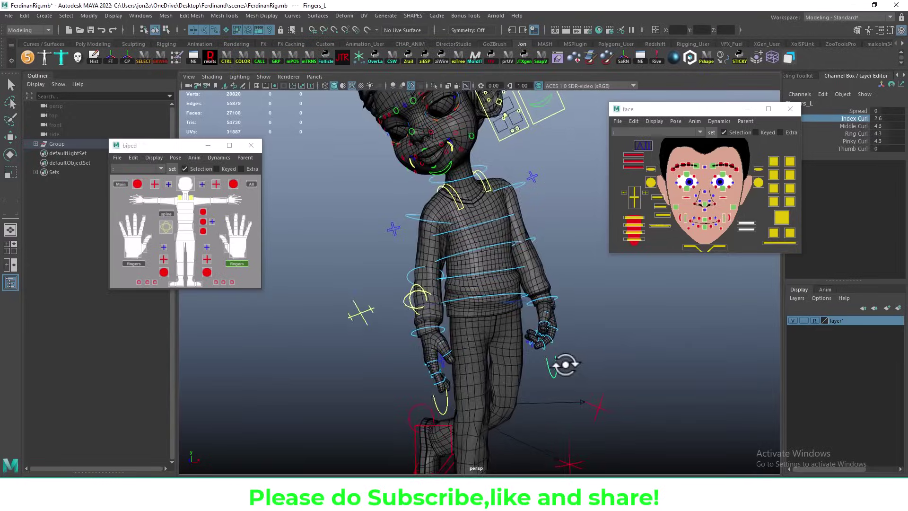
right_click_drag(561, 364, 496, 359, "alt")
Show the boy textured with Wireframe on Shaded turned off
key("6")
middle_click_drag(426, 244, 369, 244)
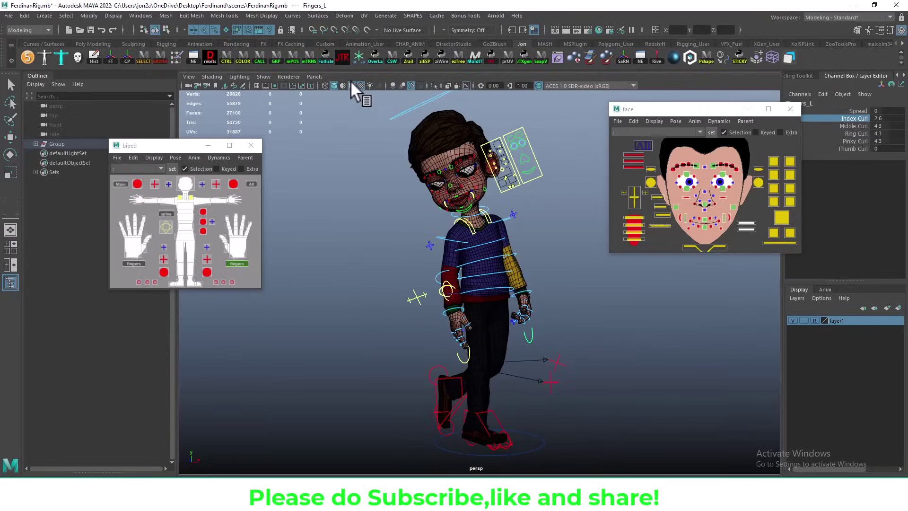
left_click(354, 88)
mouse_move(381, 300)
left_mouse_down("alt")
mouse_move(410, 314)
mouse_move(479, 321)
mouse_move(543, 361)
mouse_move(573, 361)
mouse_move(562, 315)
mouse_move(473, 371)
mouse_move(463, 390)
mouse_move(472, 284)
left_mouse_up("alt")
Refine IKLeg_L and rotate FKShoulder_R and FKWrist_R to bend the right wrist
left_click(462, 393)
key("w")
key("e")
key("w")
left_click(443, 280)
key("e")
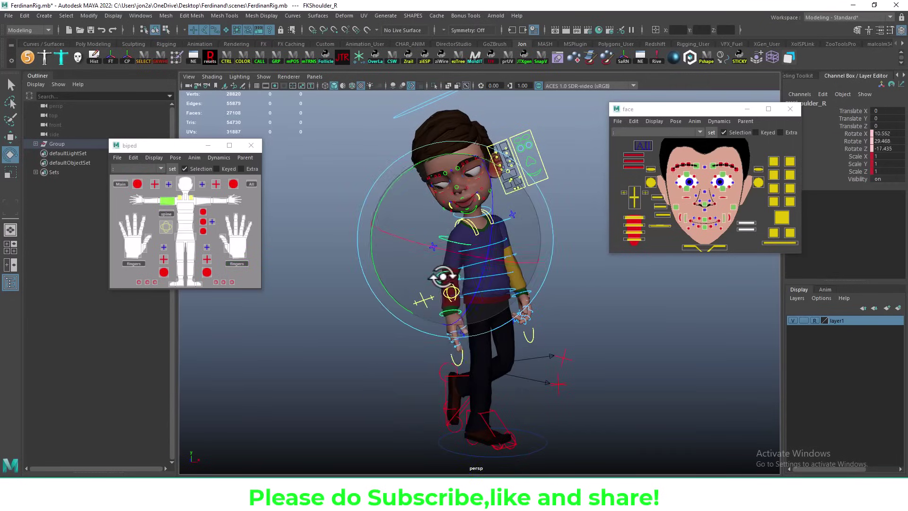
left_click(453, 313)
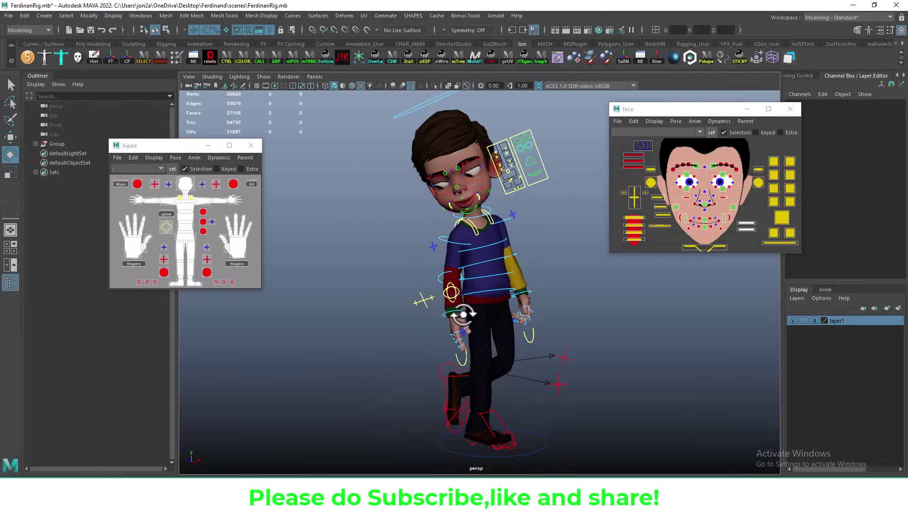
left_click_drag(405, 292, 405, 314)
key("w")
mouse_move(511, 349)
left_mouse_down("alt")
mouse_move(551, 315)
mouse_move(531, 325)
left_mouse_up("alt")
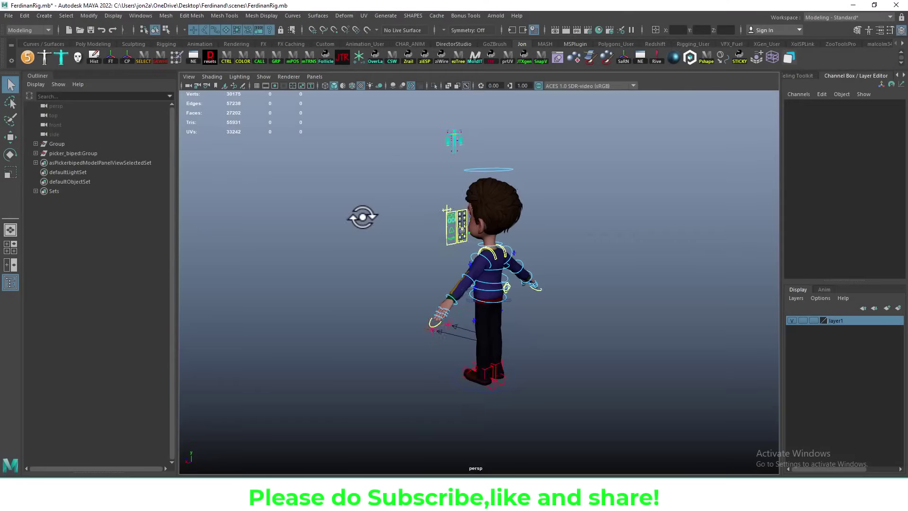
Select the Main control, turn its Picker attribute on, and reposition the picker window
mouse_move(363, 217)
left_mouse_down("alt")
mouse_move(531, 259)
mouse_move(511, 311)
mouse_move(483, 333)
mouse_move(465, 396)
mouse_move(452, 393)
left_mouse_up("alt")
left_click(452, 397)
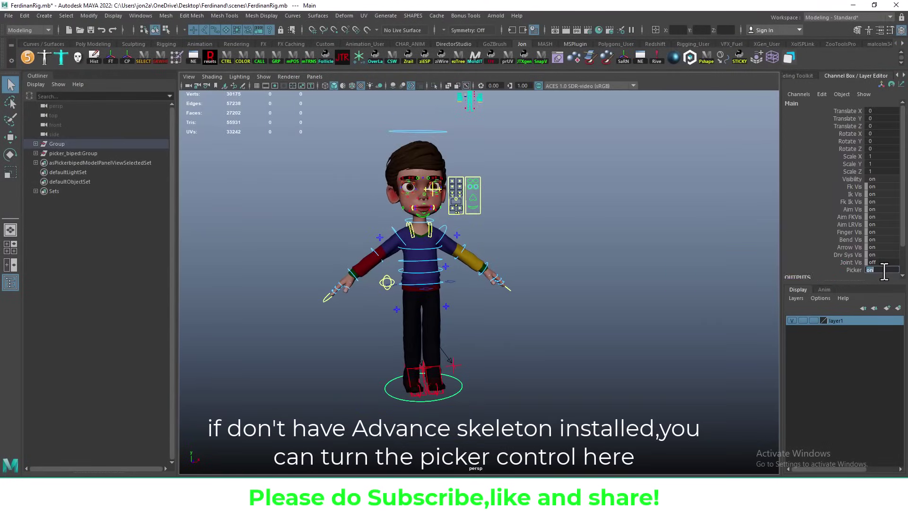
key("Return")
left_click_drag(498, 255, 441, 215, "alt")
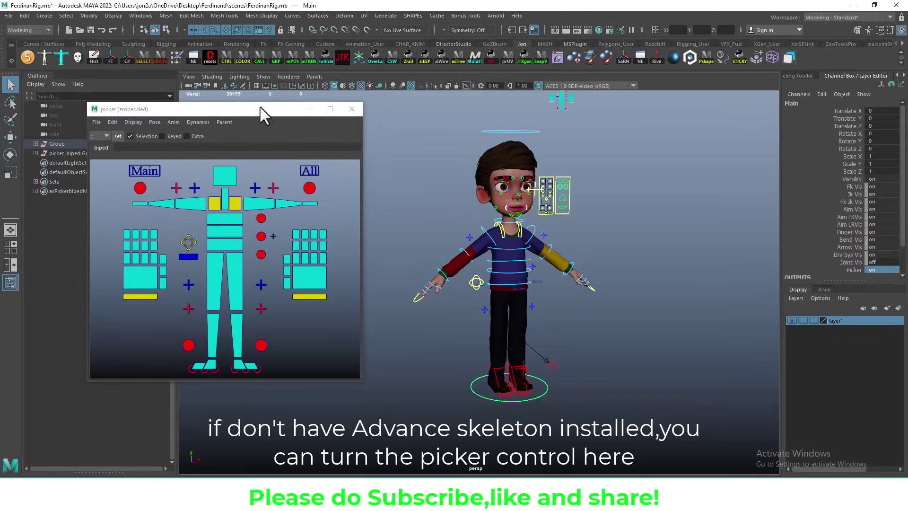
left_click_drag(262, 114, 289, 98)
scroll(279, 203, "down", 2)
scroll(279, 203, "up", 1)
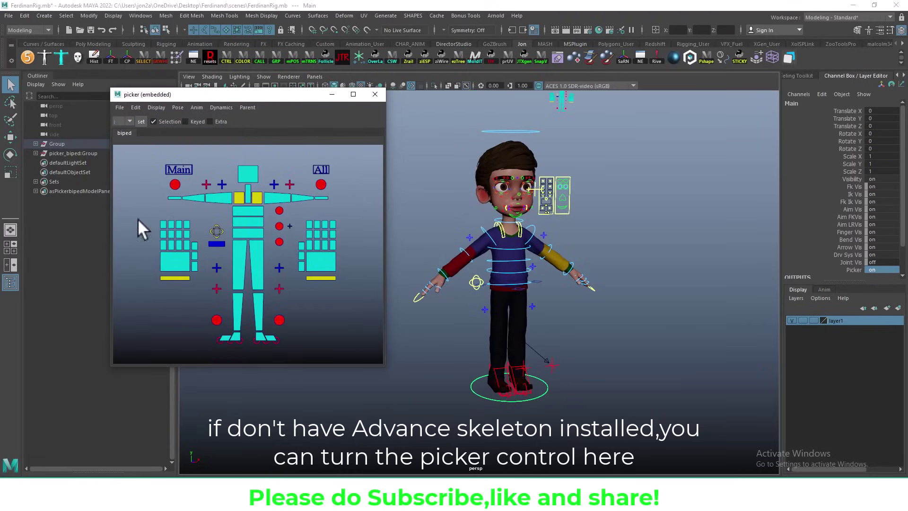
Select the right thumb control and try rotating it around Y, undoing the changes
left_click(195, 244)
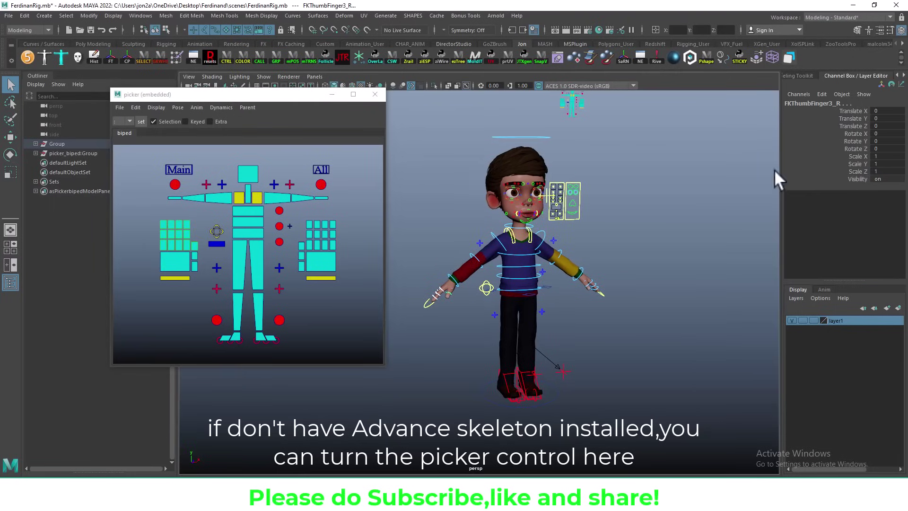
left_click(850, 140)
key("e")
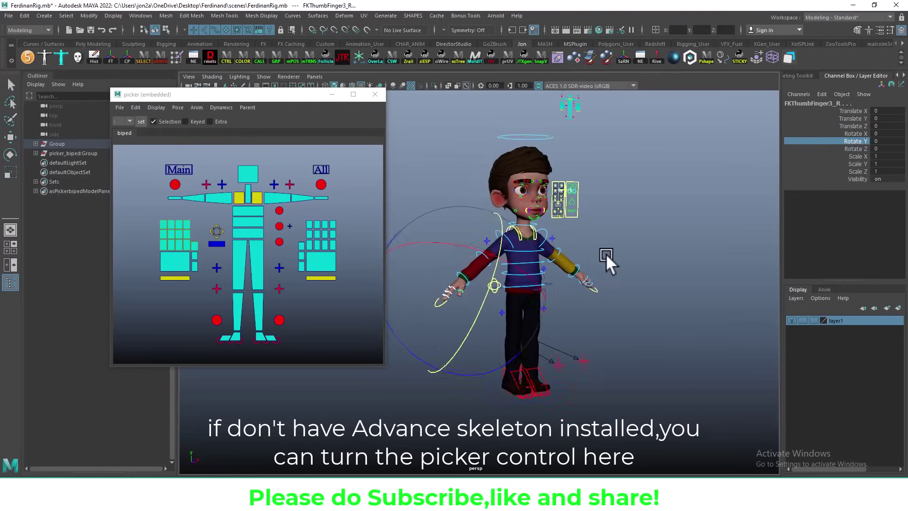
mouse_move(606, 253)
left_mouse_down("alt")
mouse_move(589, 319)
mouse_move(522, 370)
mouse_move(438, 315)
left_mouse_up("alt")
key("ctrl+z")
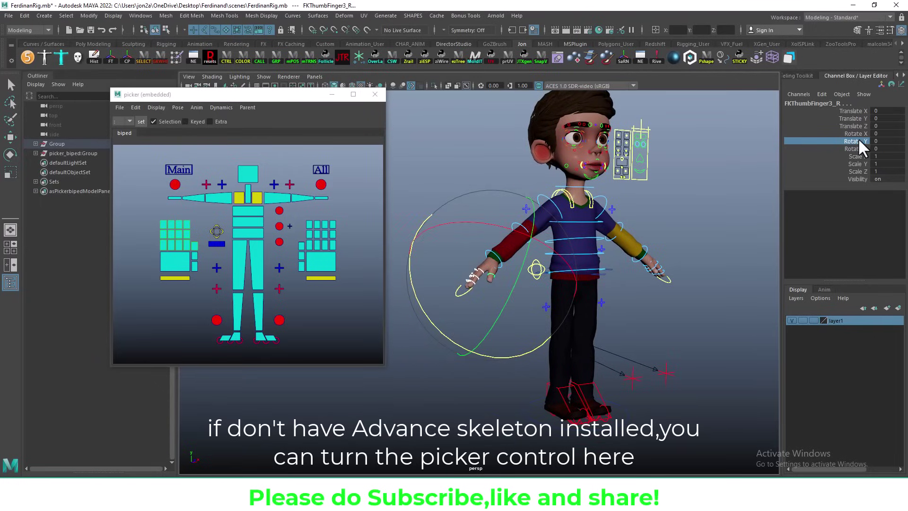
middle_click_drag(696, 256, 722, 245)
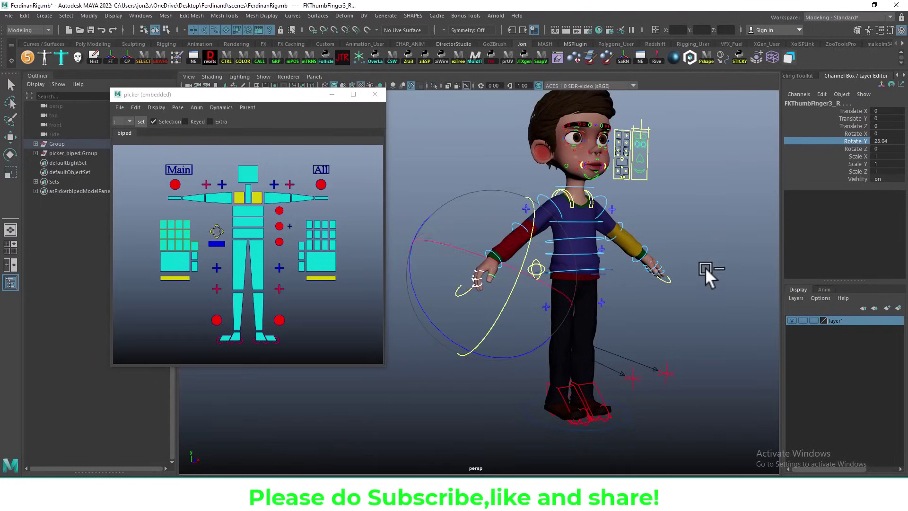
key("ctrl+z")
left_click_drag(705, 268, 620, 309, "alt")
right_click_drag(619, 309, 572, 264, "alt")
middle_click_drag(572, 264, 577, 253, "alt")
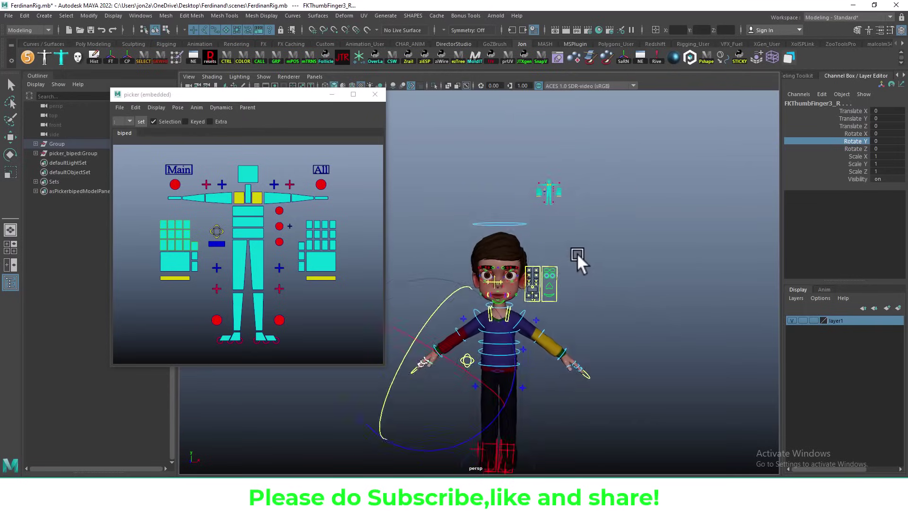
scroll(577, 254, "up", 3)
scroll(547, 183, "up", 2)
Clear the selection, change the picker display option, and frame the whole character
left_click(645, 262)
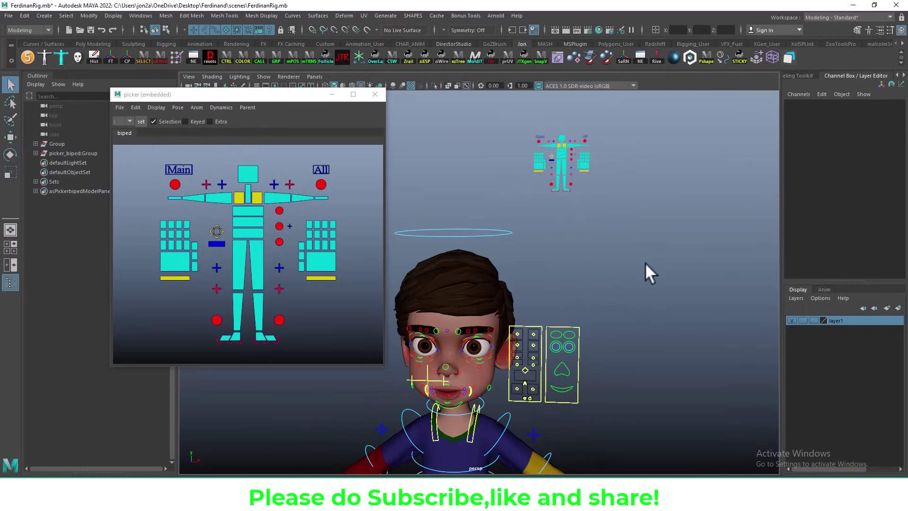
left_click(265, 173)
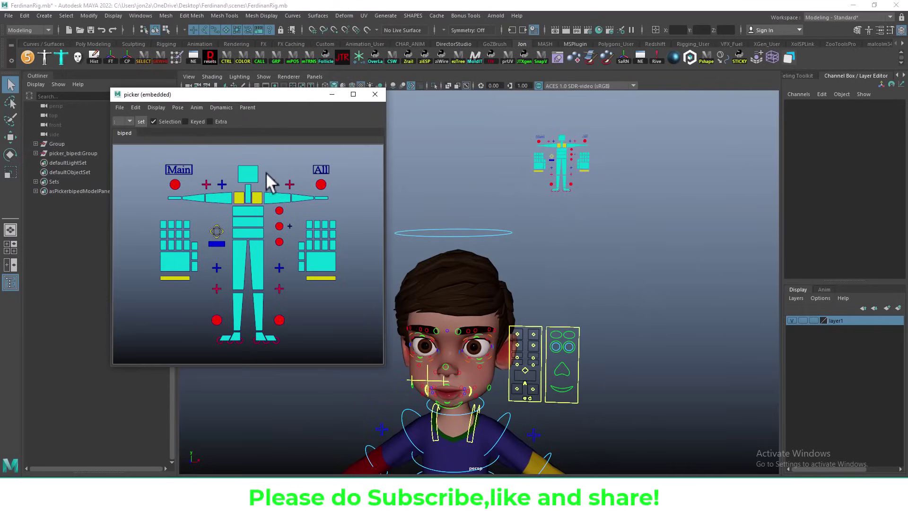
left_click(153, 107)
left_click(165, 159)
scroll(595, 267, "down", 5)
key("f")
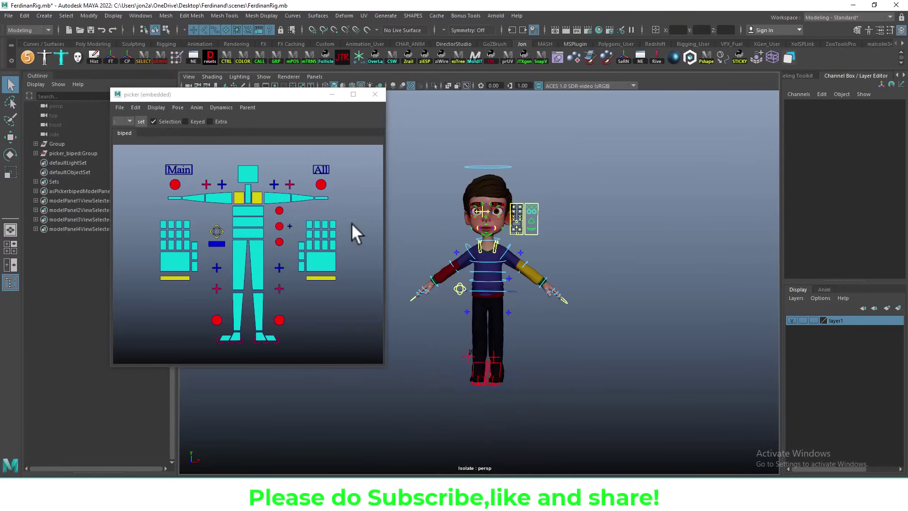
left_click(351, 222)
left_click_drag(571, 314, 560, 318, "alt")
scroll(618, 354, "up", 3)
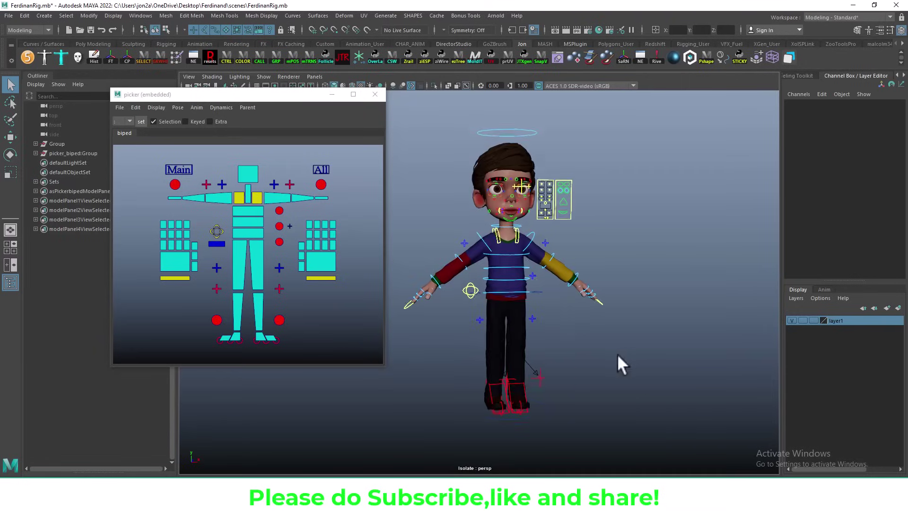
mouse_move(618, 355)
left_mouse_down("alt")
mouse_move(614, 370)
mouse_move(605, 351)
mouse_move(603, 359)
mouse_move(523, 359)
left_mouse_up("alt")
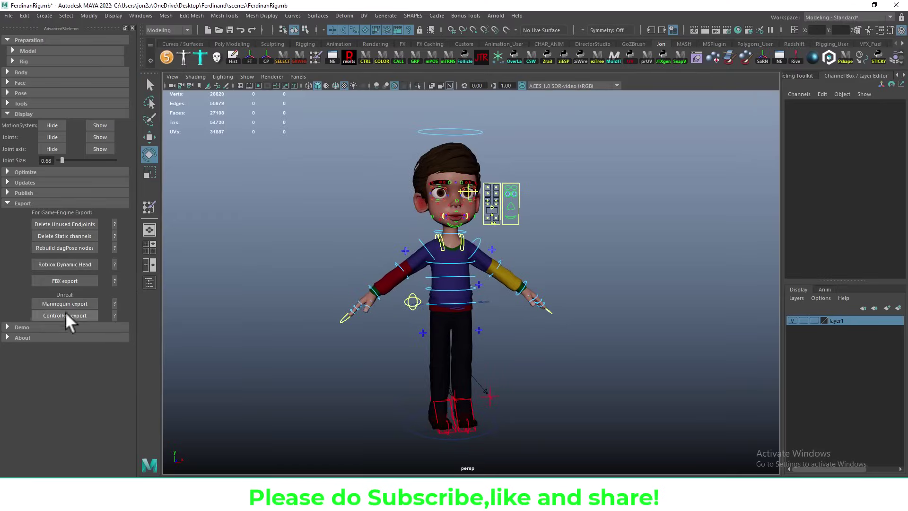
Export the rig as a Manny (UE5) mannequin FBX saved to Desktop\Ferdinand\FBX
left_click(66, 304)
left_click(435, 253)
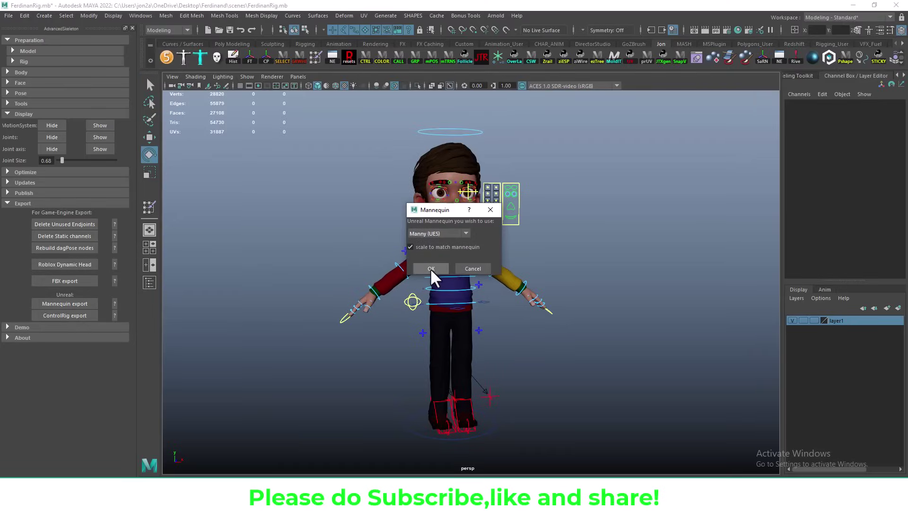
left_click(431, 269)
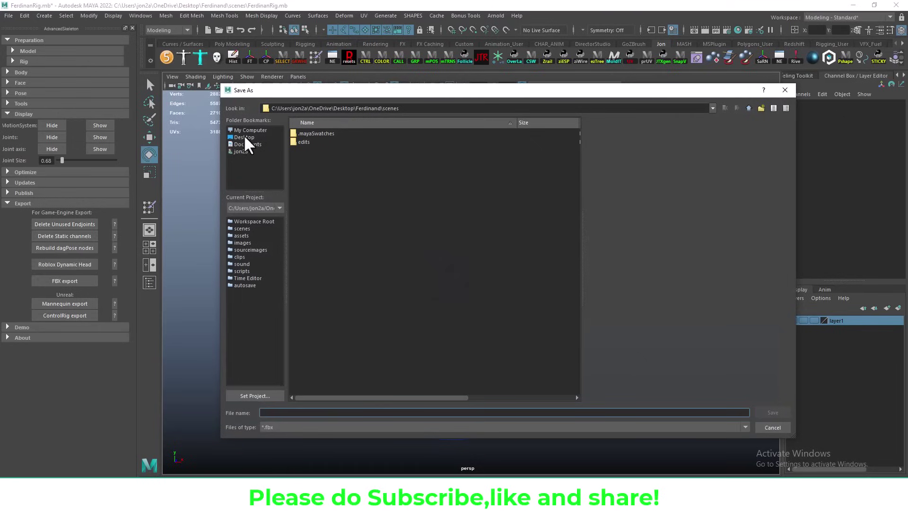
left_click(244, 137)
double_click(317, 142)
double_click(306, 168)
left_click(282, 412)
type("Ferdinand")
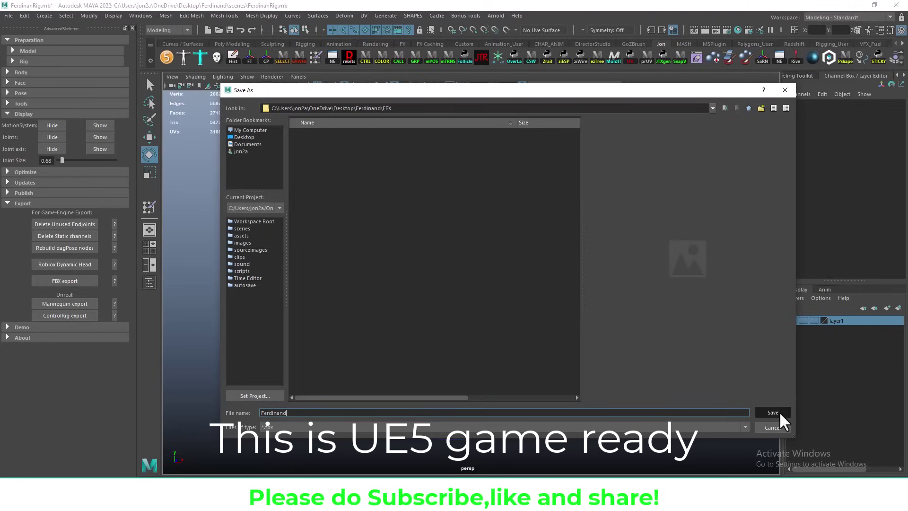
left_click(776, 412)
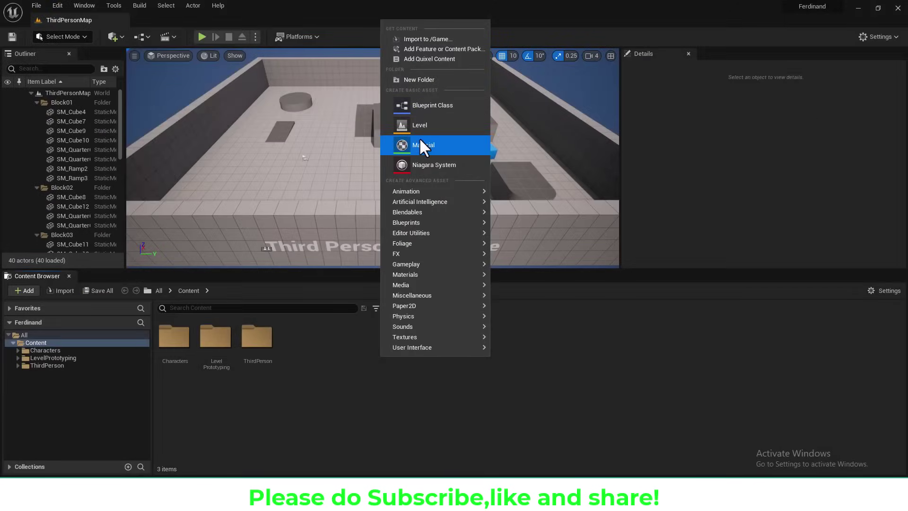
Create a new Content folder named 'Ferdinan'
left_click(419, 80)
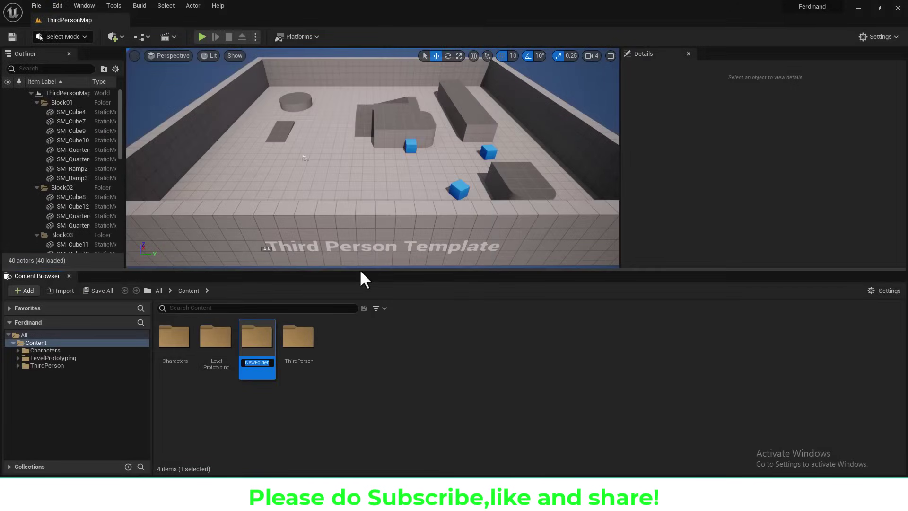
type("Ferdina")
type("n")
key("Return")
key("Return")
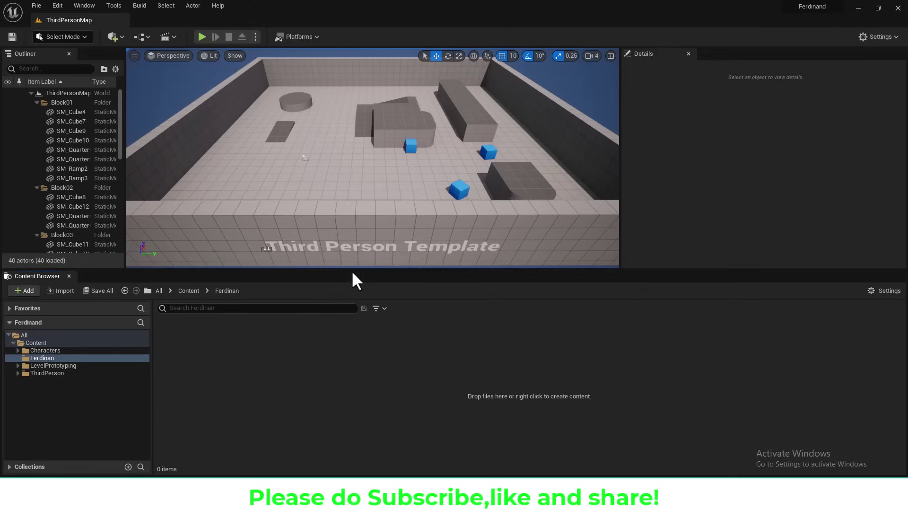
Import the Ferdinand FBX from Desktop\Ferdinand\FBX into the Ferdinan folder
right_click(351, 270)
left_click(367, 68)
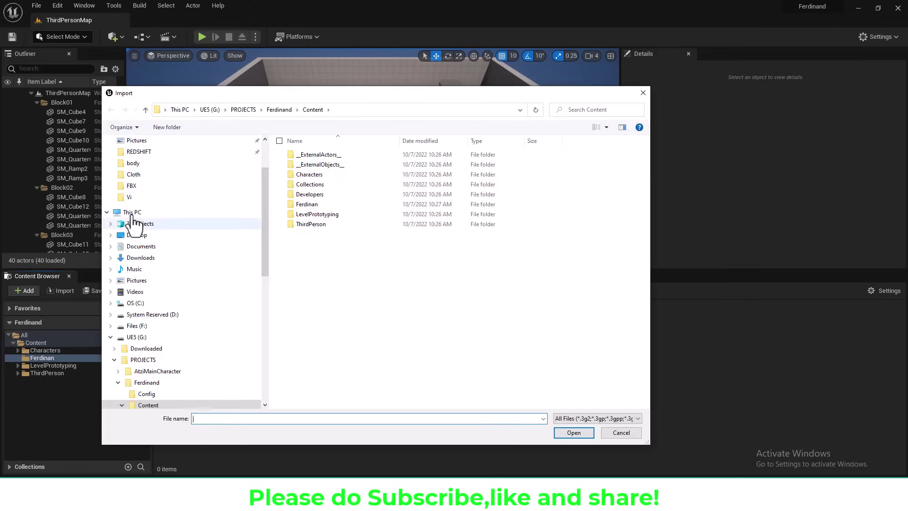
left_click(137, 235)
double_click(314, 154)
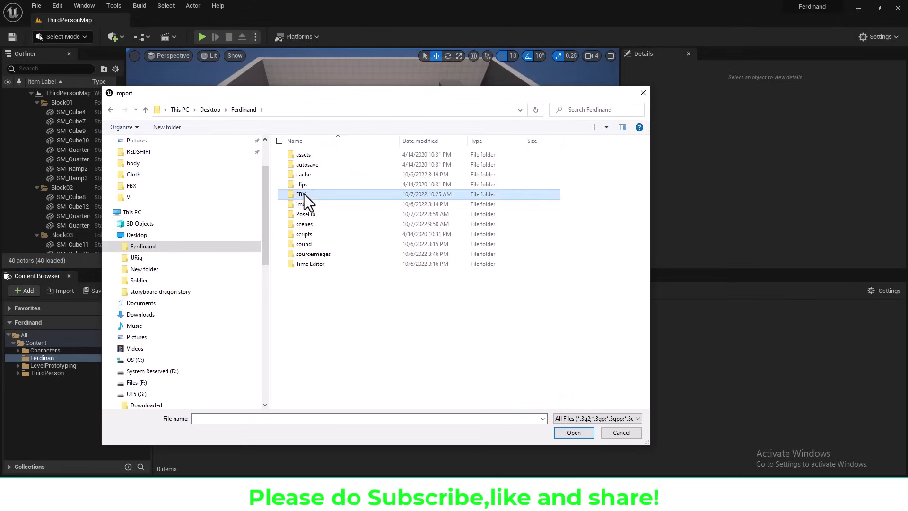
double_click(305, 194)
left_click(303, 156)
left_click(574, 433)
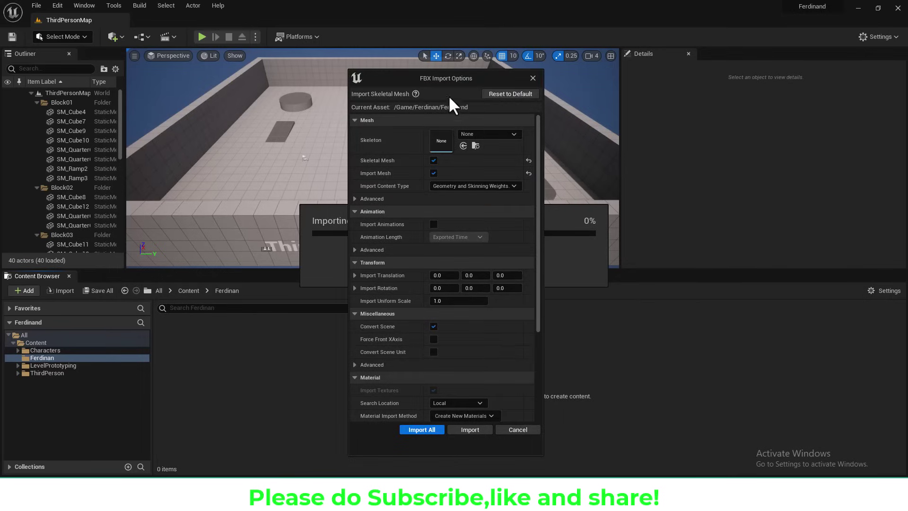
Import Ferdinand using SK_Mannequin as the skeleton, then clear and close the Message Log
left_click(484, 137)
left_click(471, 217)
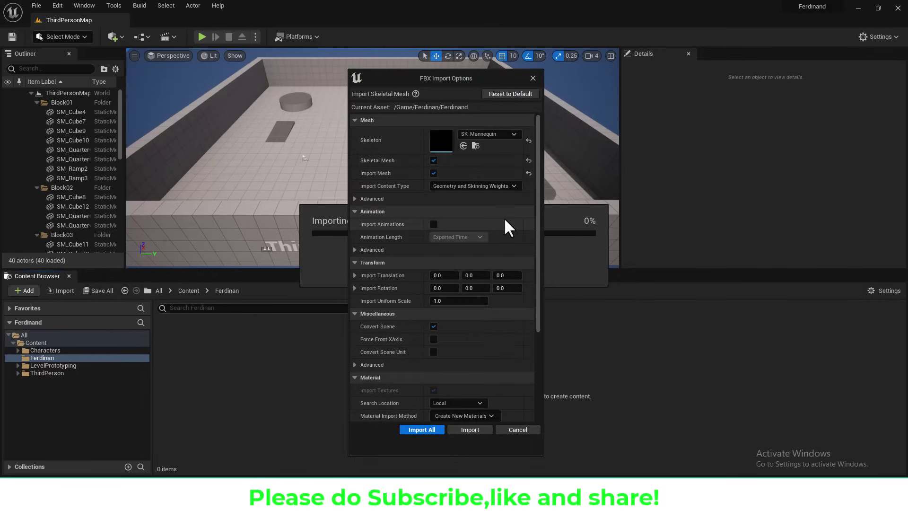
scroll(529, 303, "down", 3)
scroll(531, 313, "down", 2)
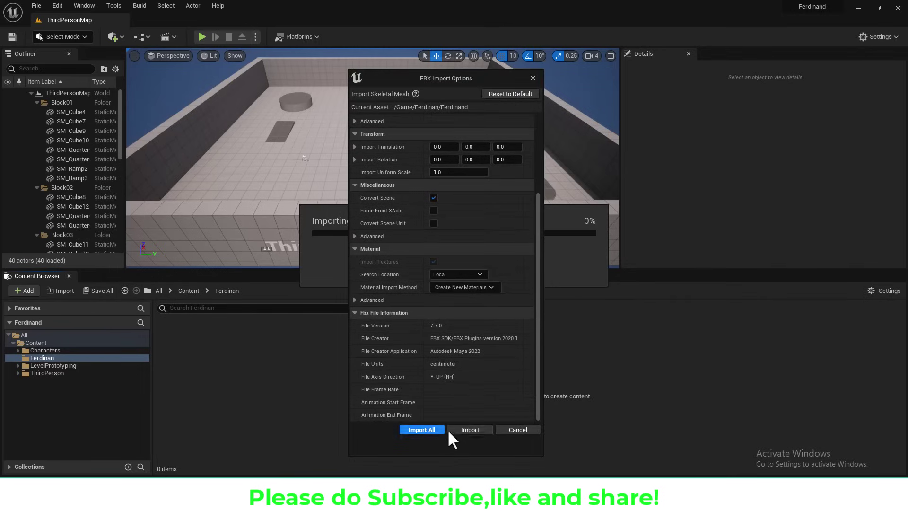
left_click(464, 427)
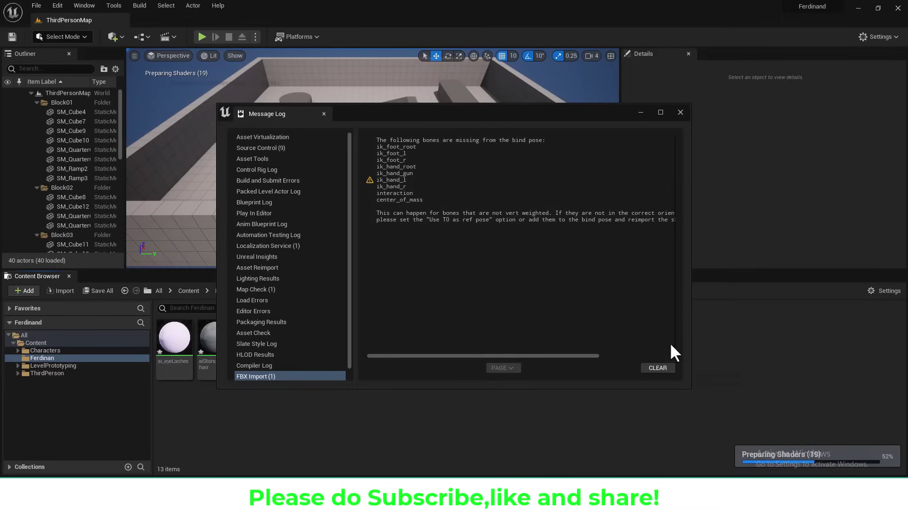
left_click(660, 368)
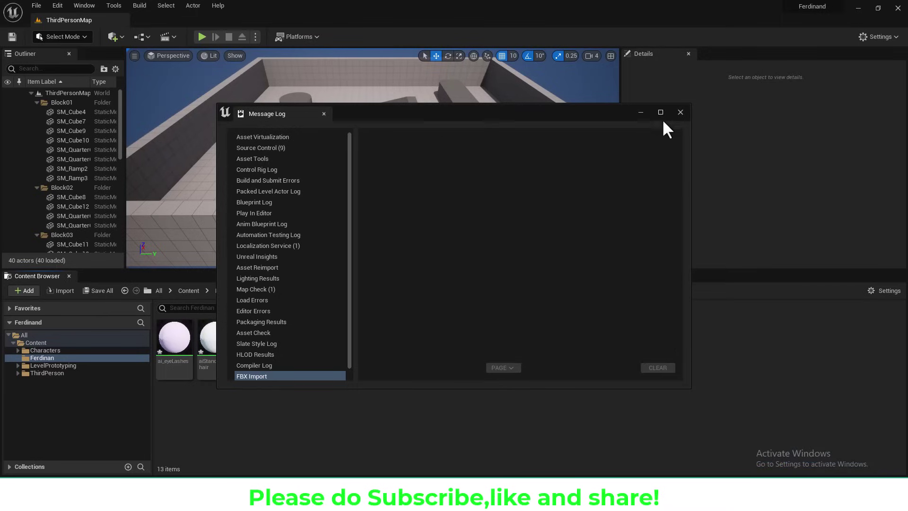
left_click(681, 112)
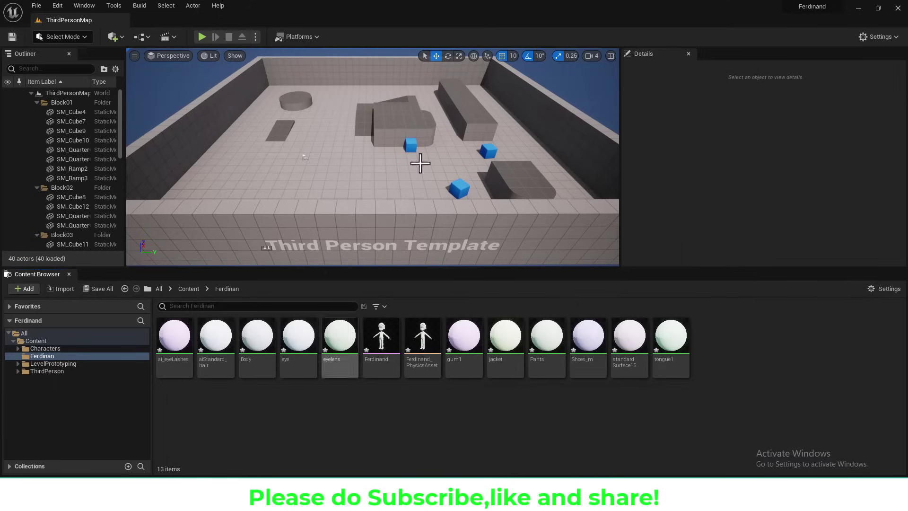
Set BP_ThirdPersonCharacter's Mesh component to the Ferdinand skeletal mesh and compile the blueprint
right_click_drag(420, 163, 360, 156)
left_click(39, 371)
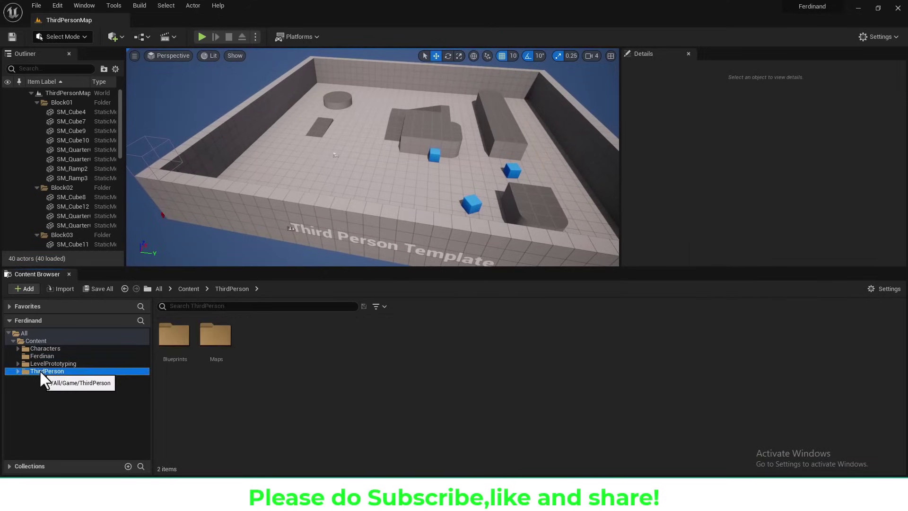
double_click(176, 337)
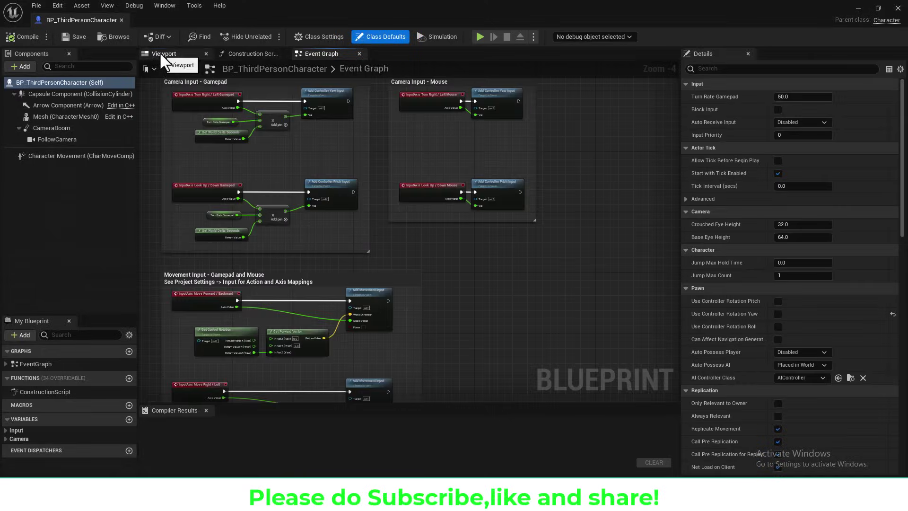
left_click(160, 53)
left_click(41, 116)
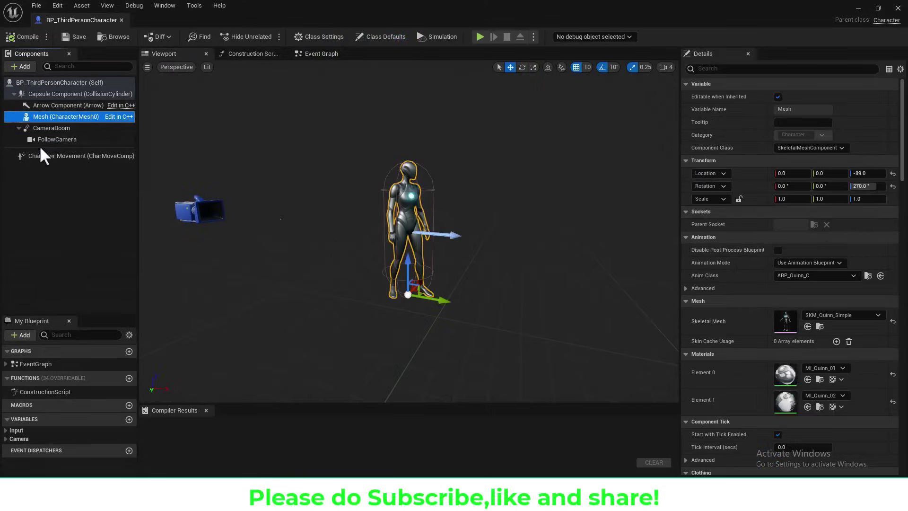
left_click(841, 315)
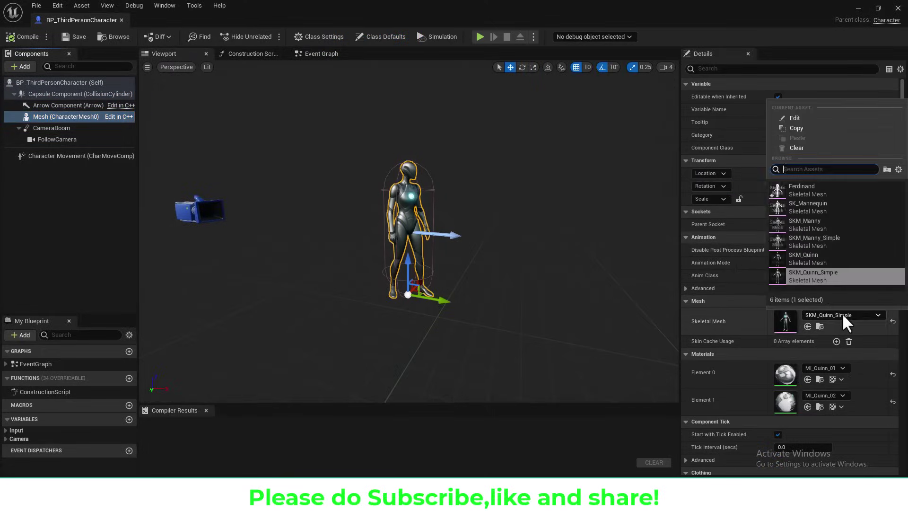
left_click(807, 189)
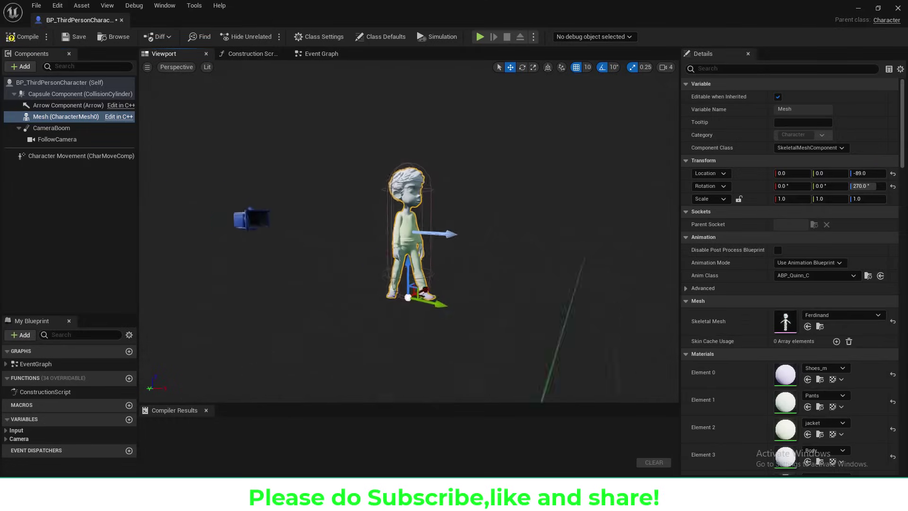
left_click(22, 37)
left_click(897, 8)
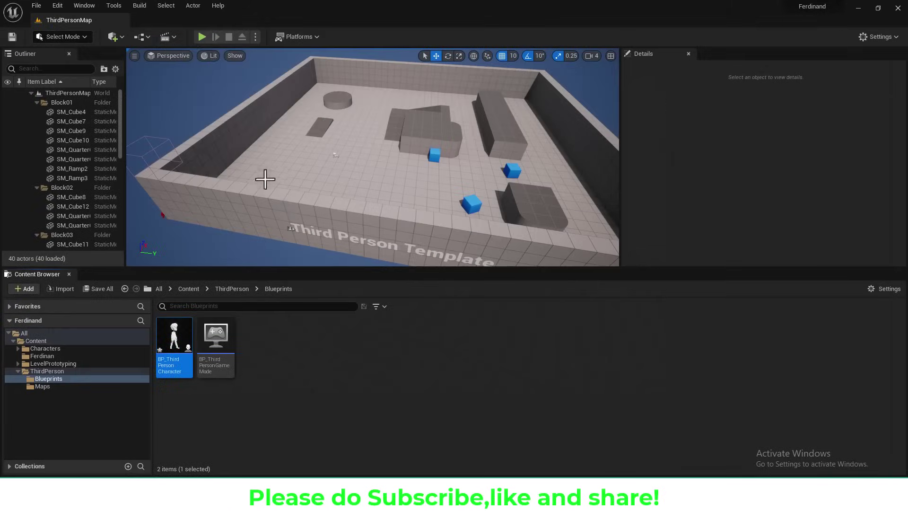
Play ThirdPersonMap in the editor, running and jumping Ferdinand around the blue cubes and ramps
left_click(202, 37)
key("w")
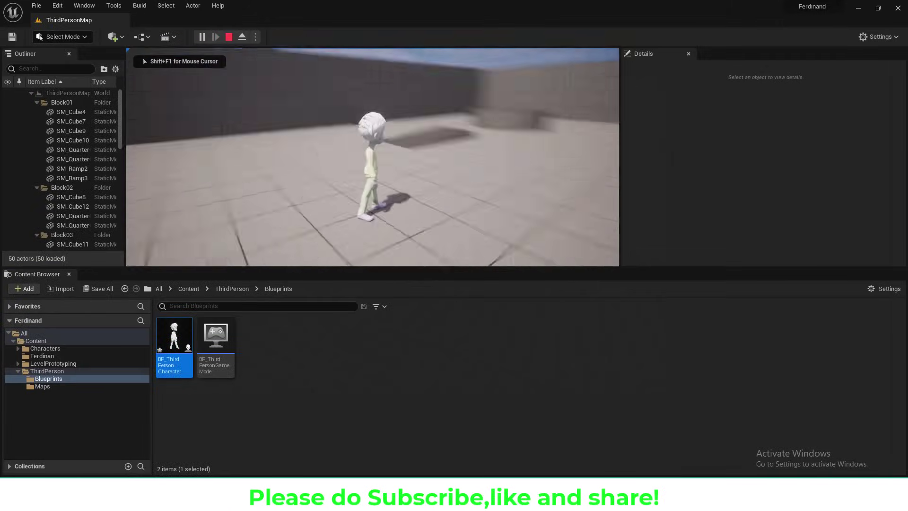
key("space")
key("w")
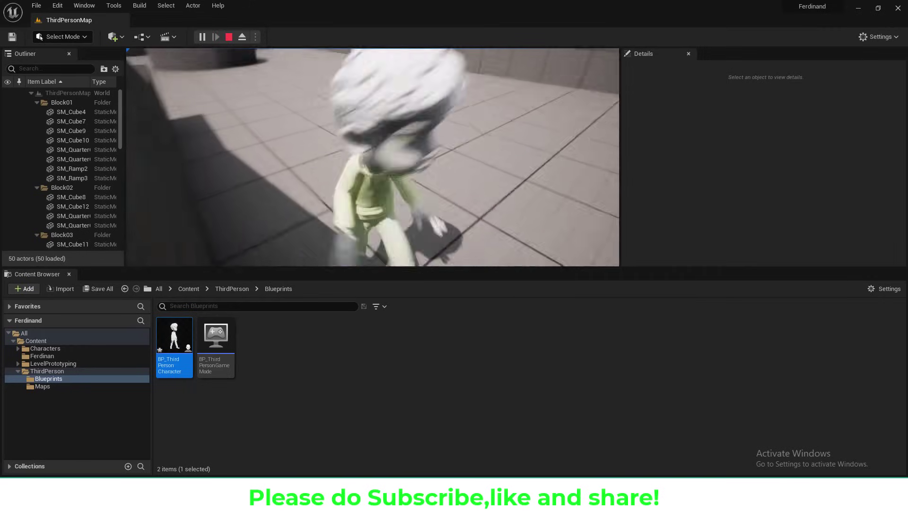
key("w")
key("w")
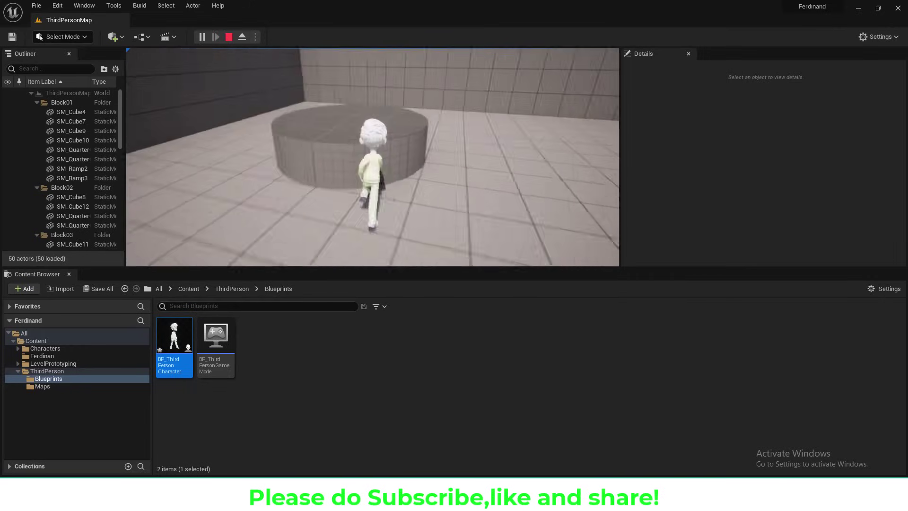
key("w")
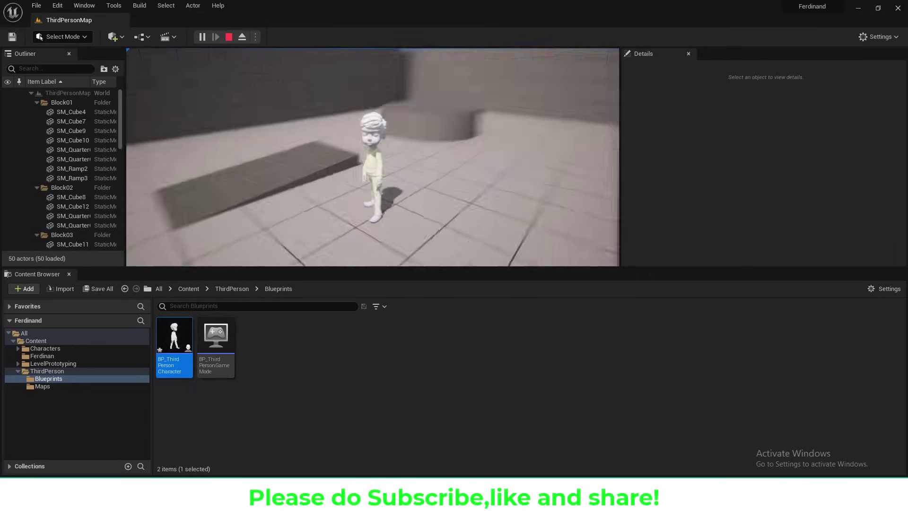
key("w")
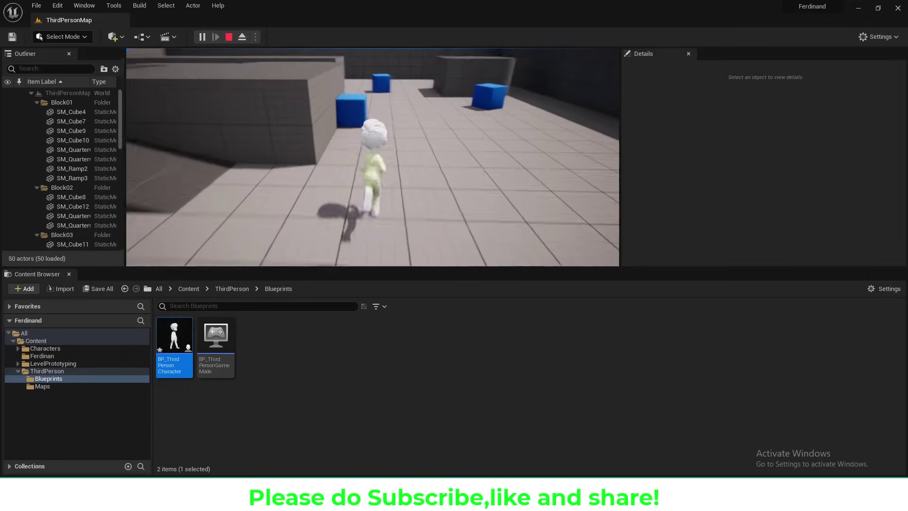
key("w")
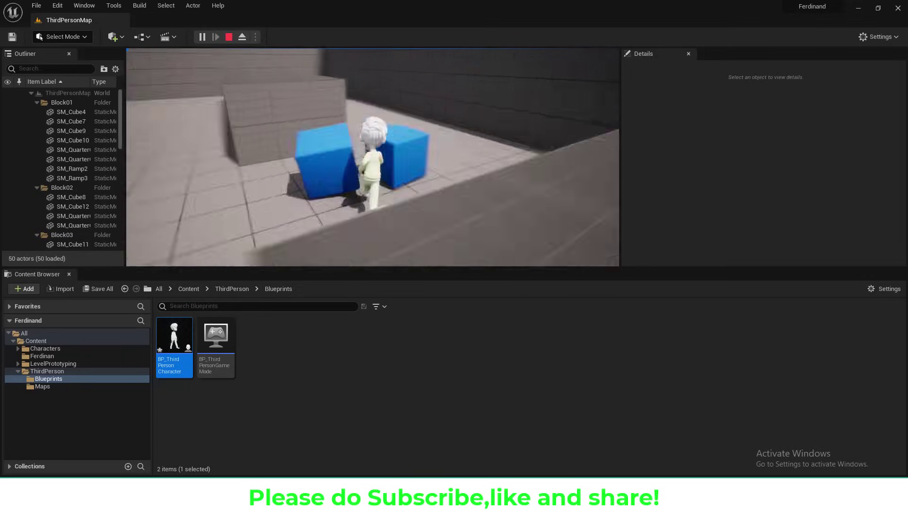
key("w")
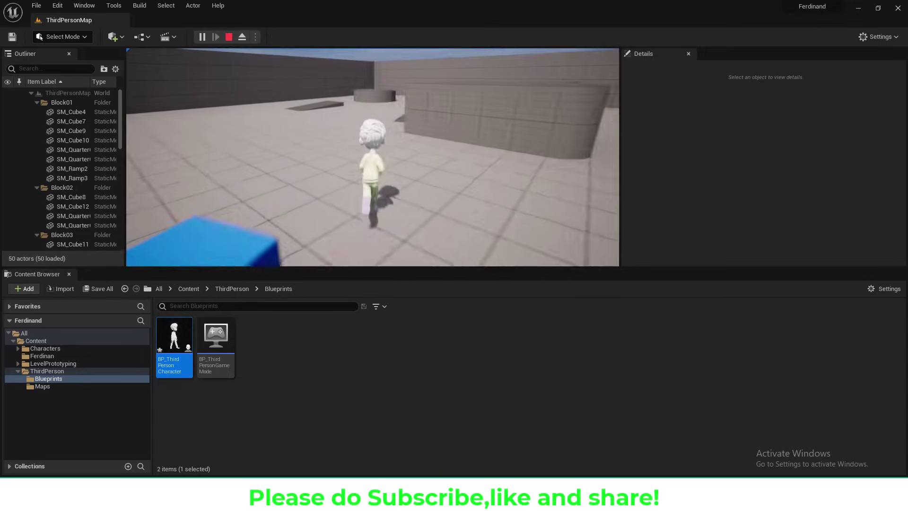
key("w")
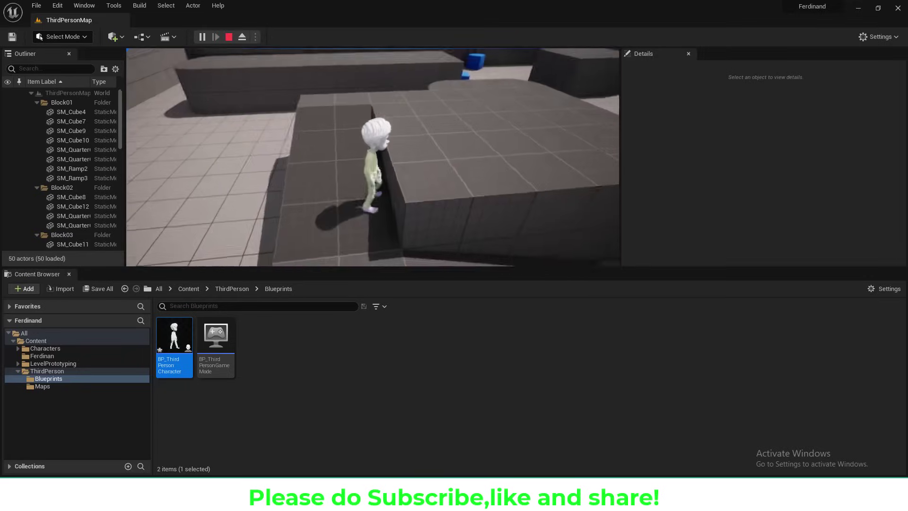
key("space")
key("w")
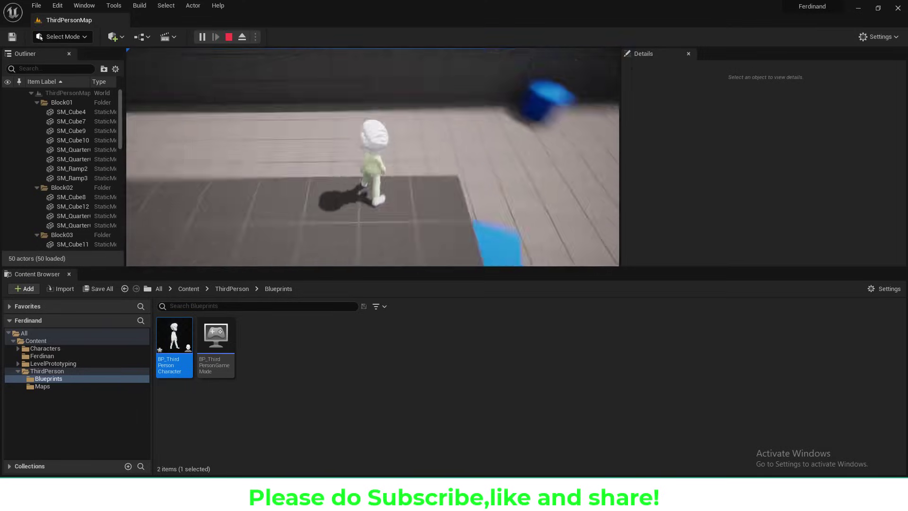
key("w")
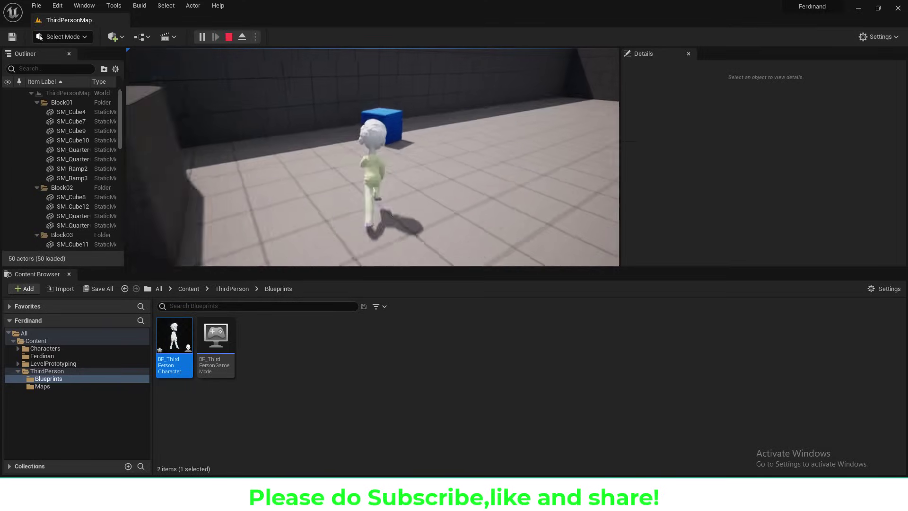
key("w")
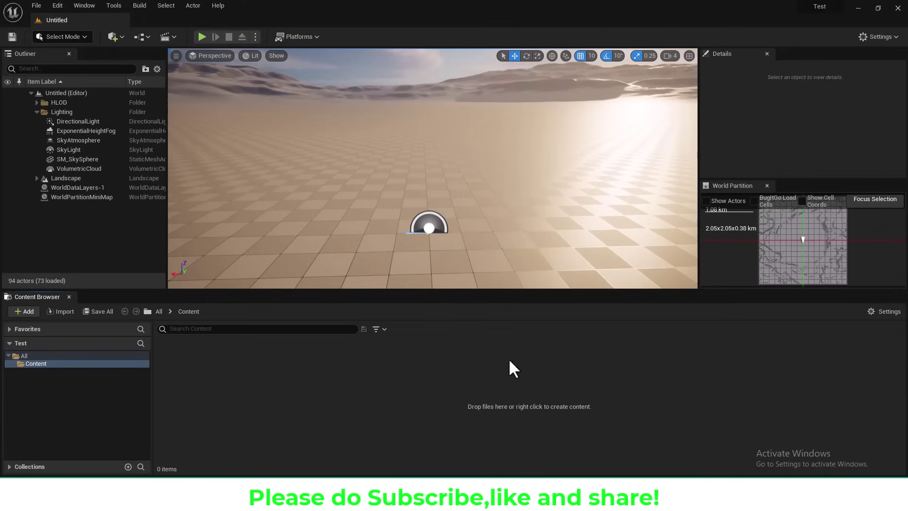
Start an import into /Game and select the Ferdi file in Desktop\Ferdinand\FBX
right_click(375, 368)
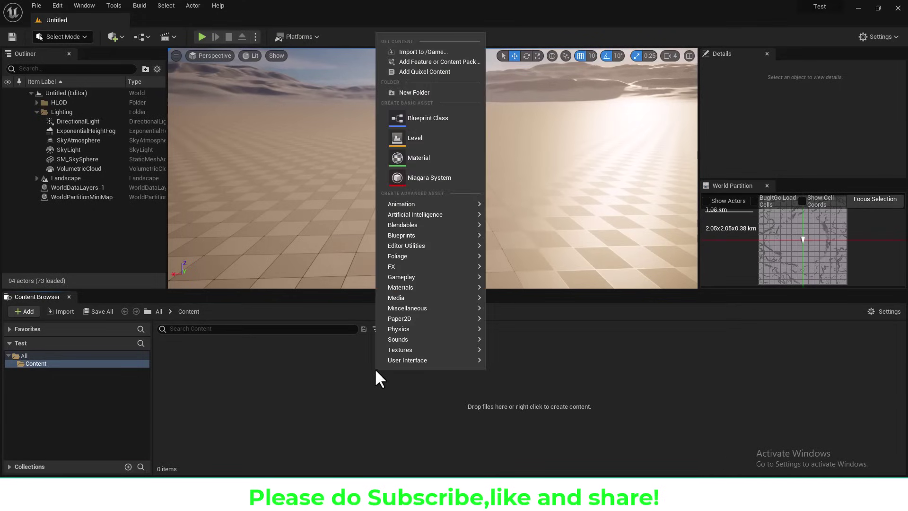
left_click(410, 51)
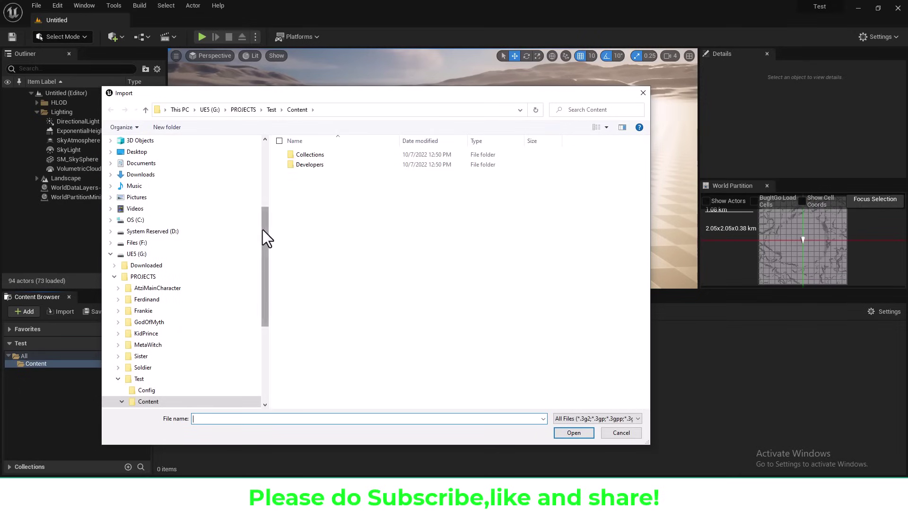
left_click_drag(262, 229, 263, 152)
left_click(139, 170)
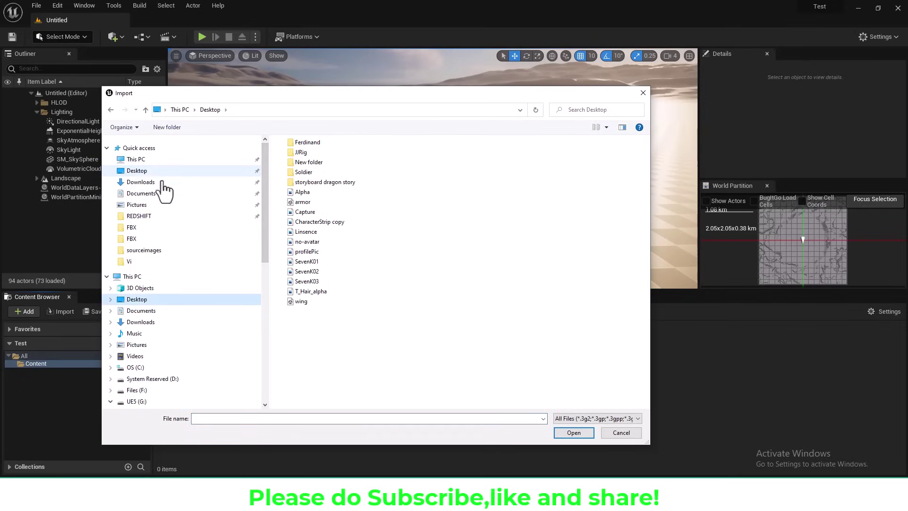
double_click(310, 144)
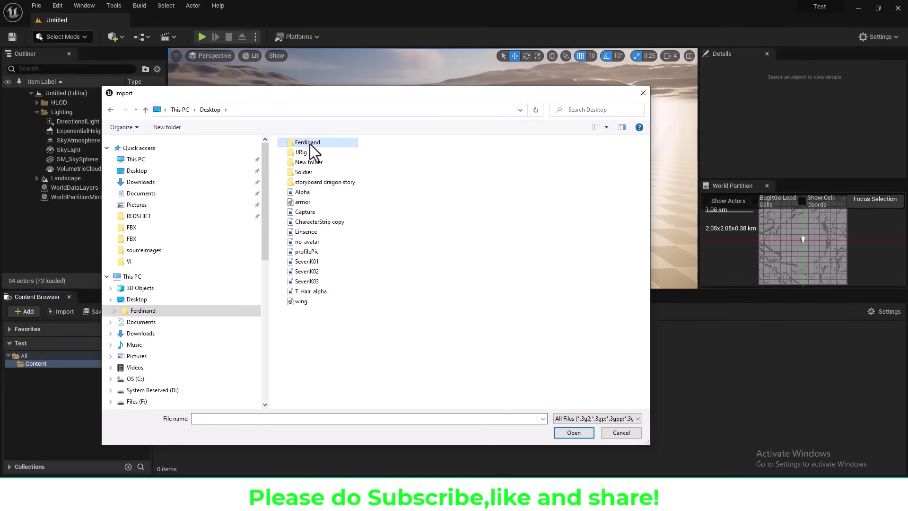
left_click(299, 193)
double_click(300, 193)
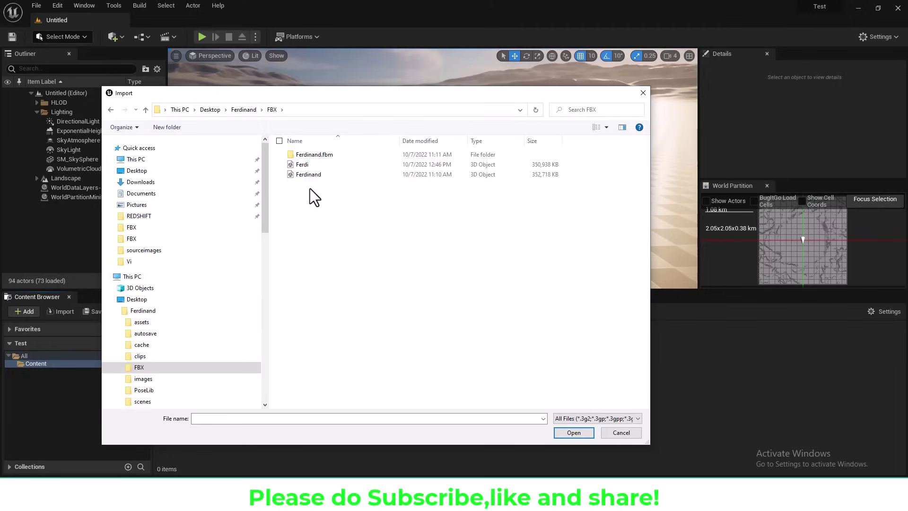
left_click(305, 165)
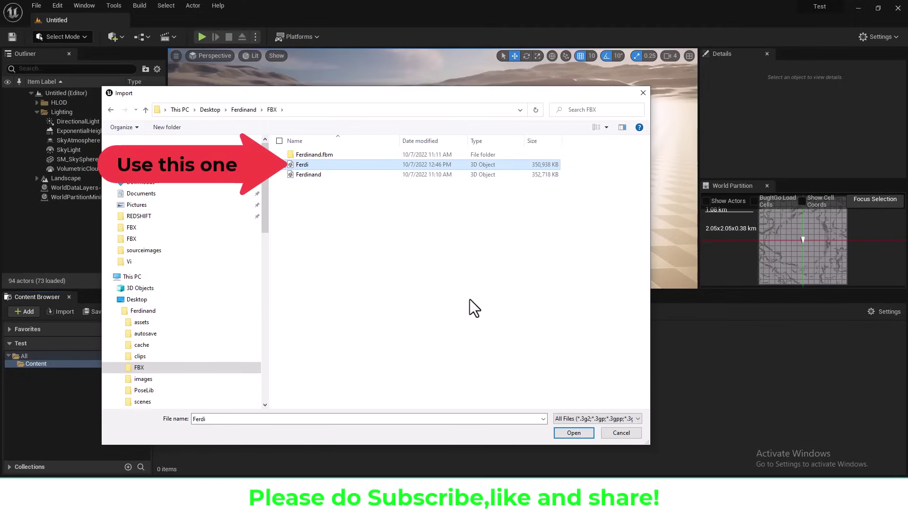
Import Ferdi, verify the Control Rig and Python plugins are enabled, then open the Ferdi mesh
left_click(569, 434)
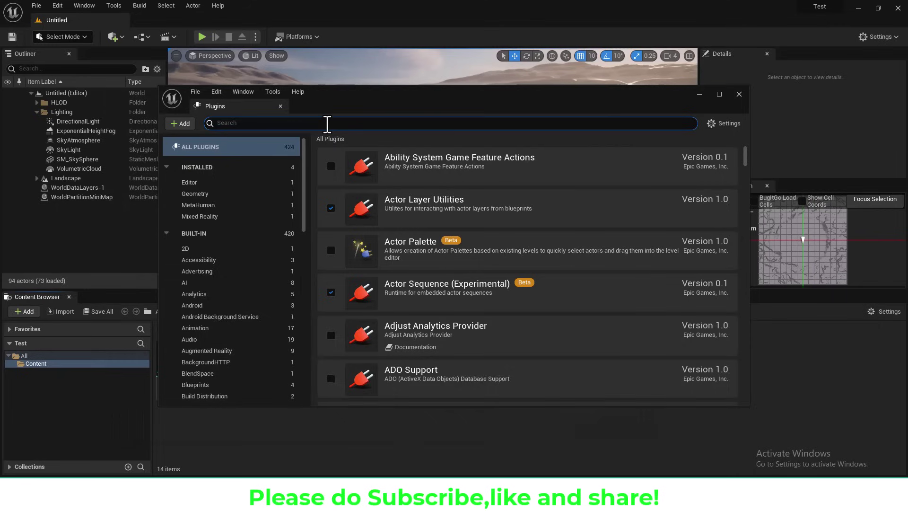
type("c")
type("ontrol")
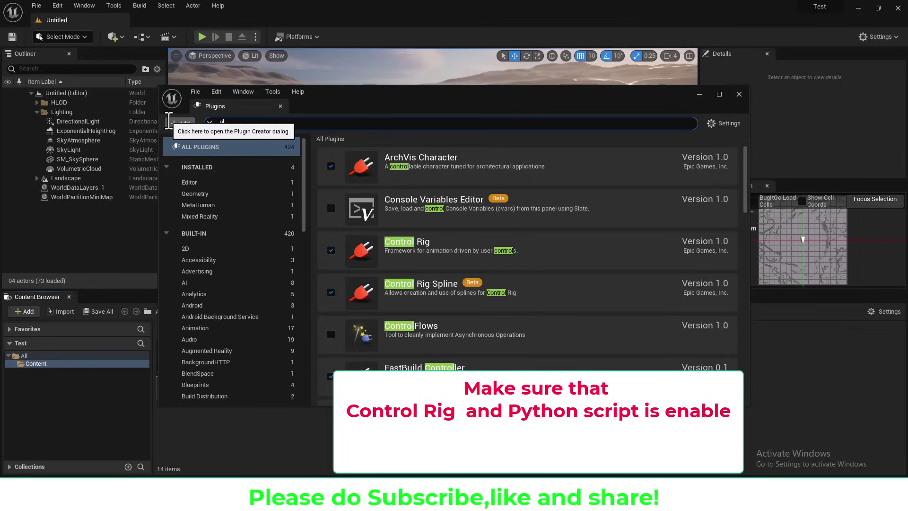
type("y")
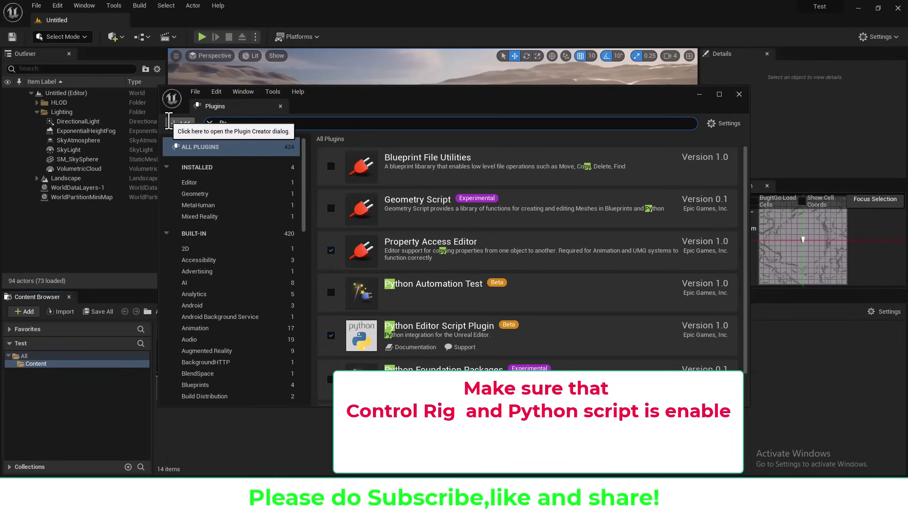
type("thon")
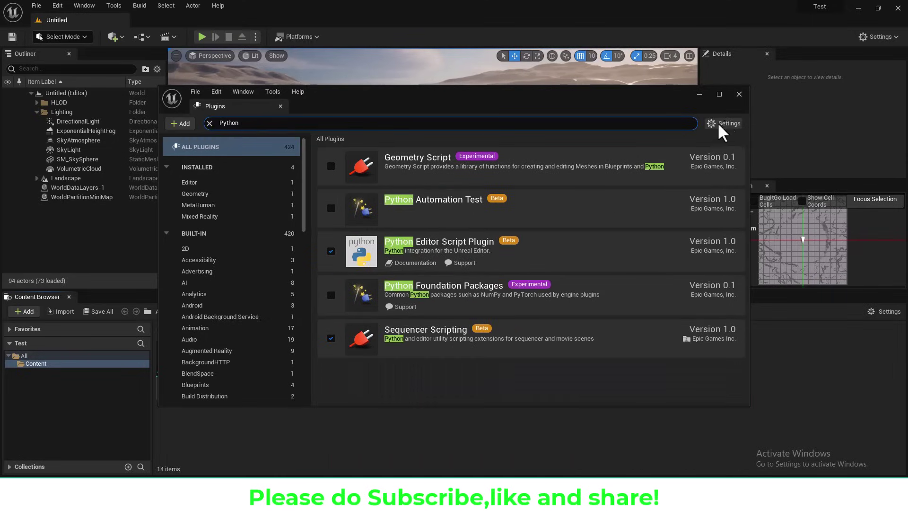
left_click(737, 95)
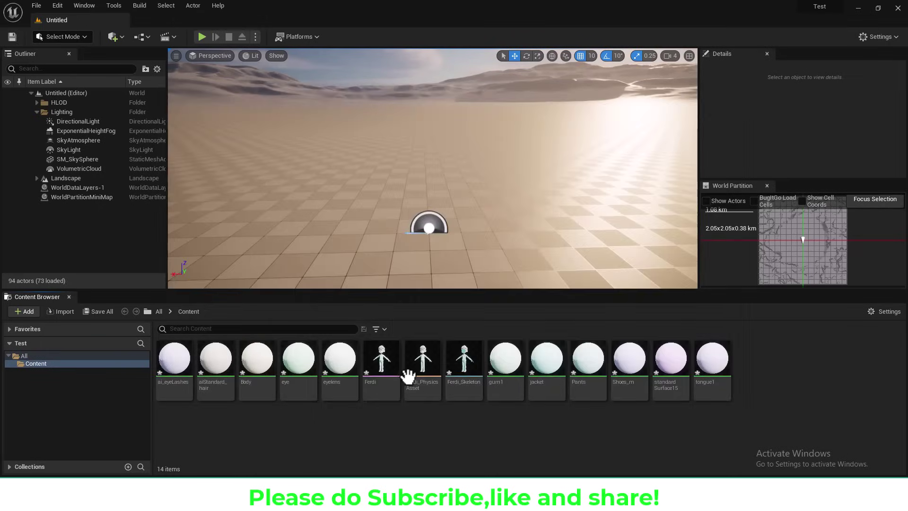
double_click(378, 362)
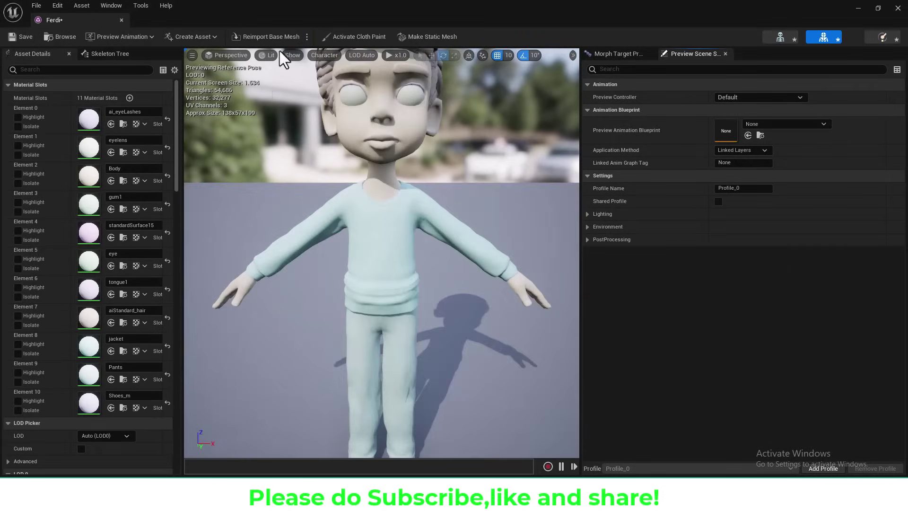
Close the Ferdi mesh editor and create a Control Rig from the Ferdi skeletal mesh
scroll(432, 229, "down", 5)
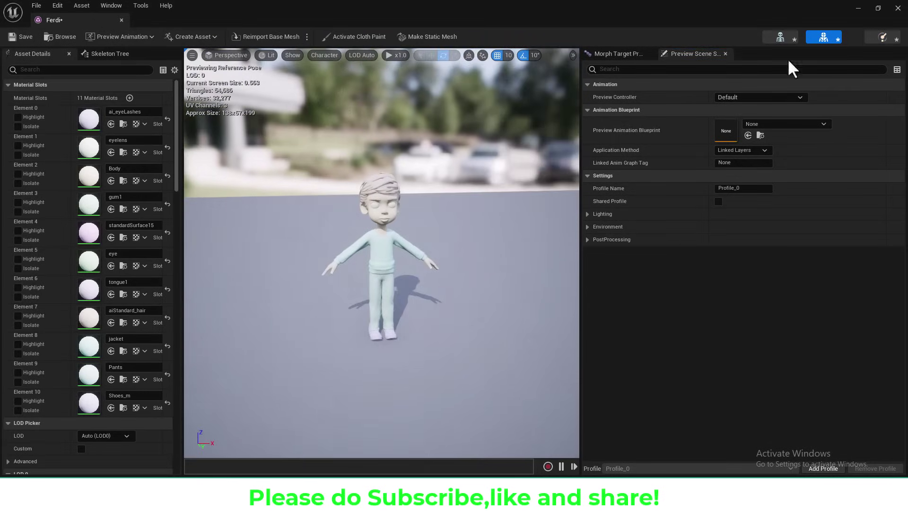
left_click(898, 8)
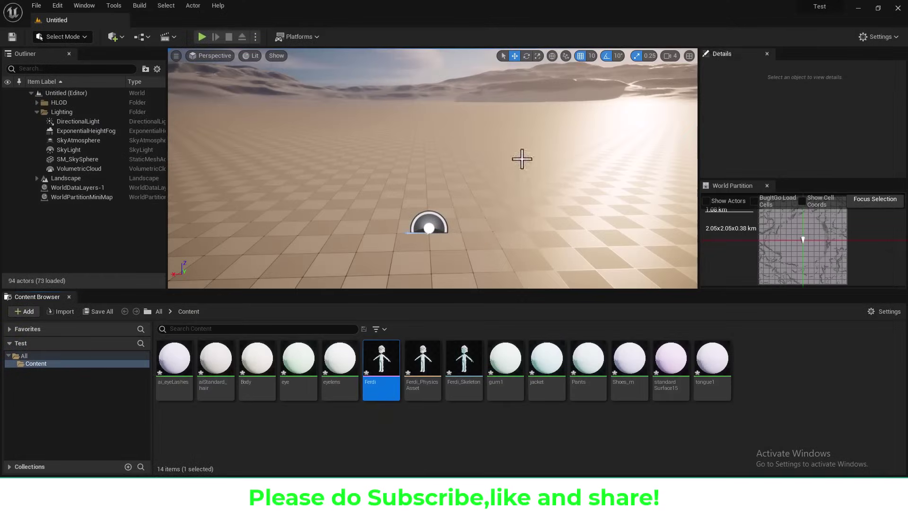
right_click(380, 365)
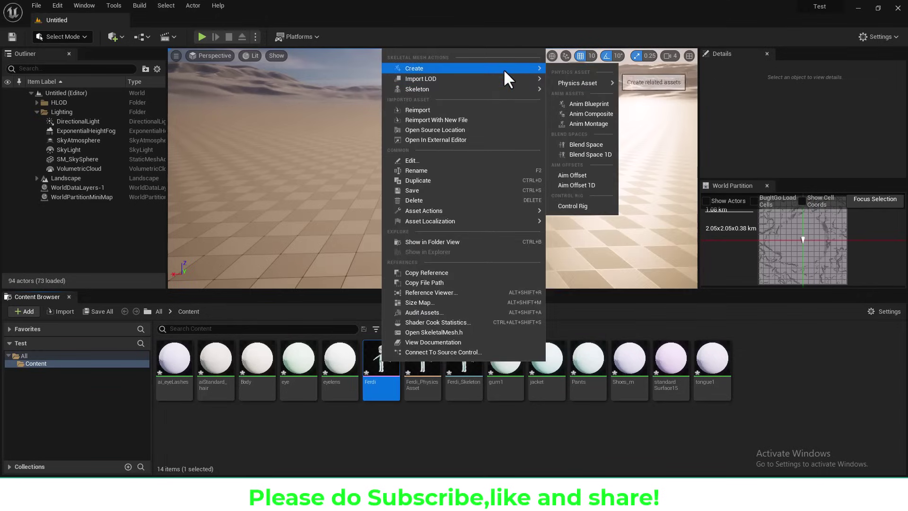
left_click(574, 205)
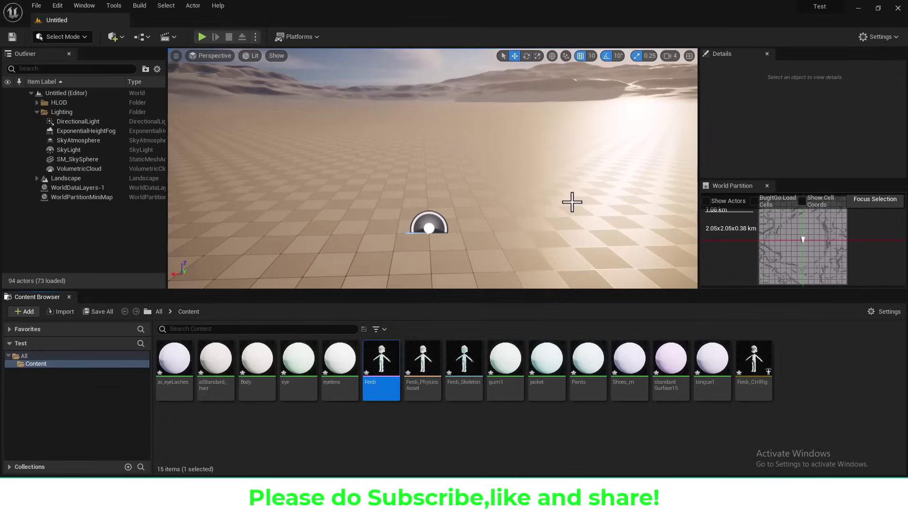
Disable Auto Compile in the Ferdi_CtrlRig editor, close it, and dismiss the asset's context menu
double_click(755, 362)
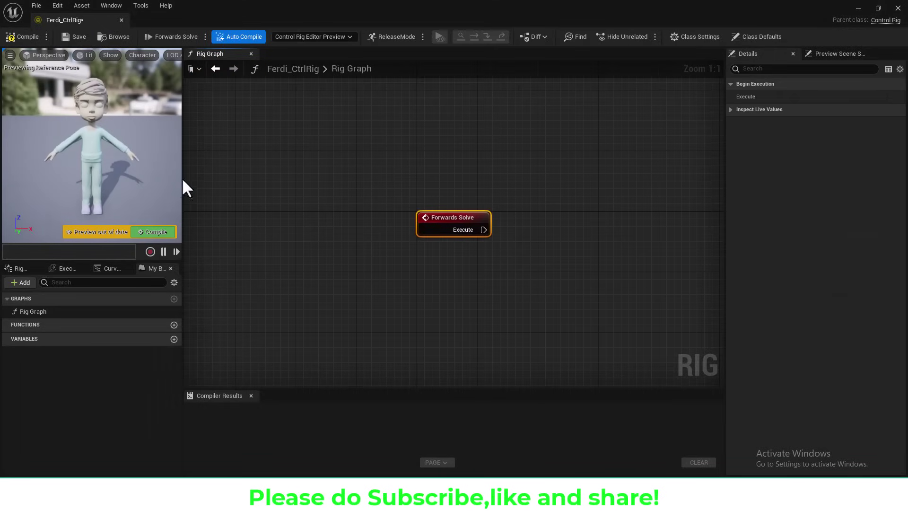
left_click_drag(179, 178, 284, 198)
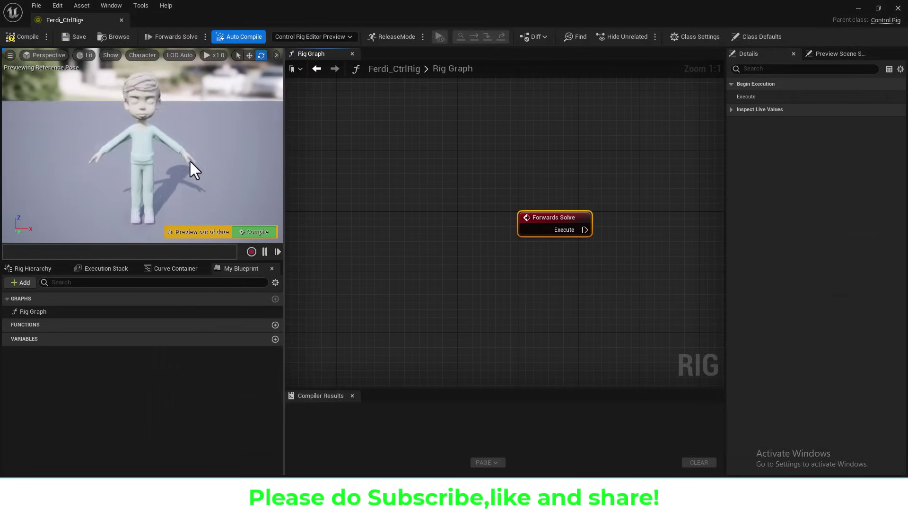
left_click(234, 36)
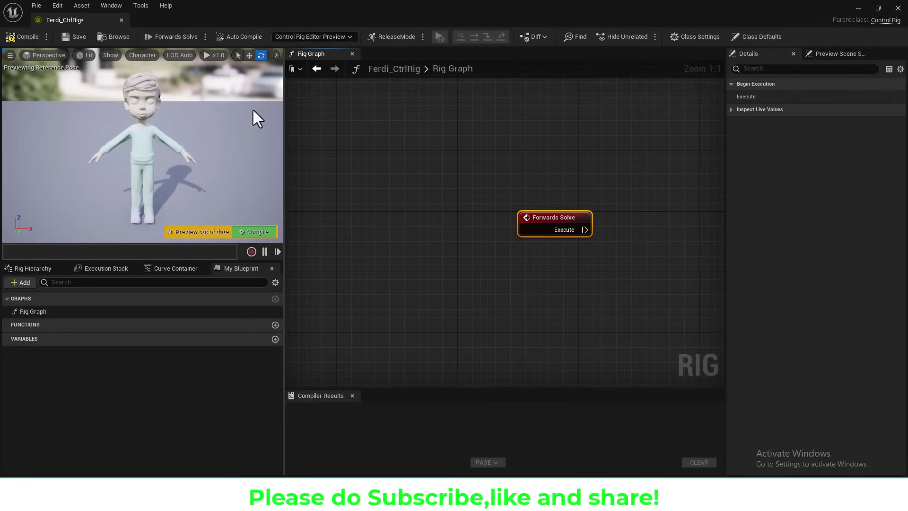
left_click(898, 9)
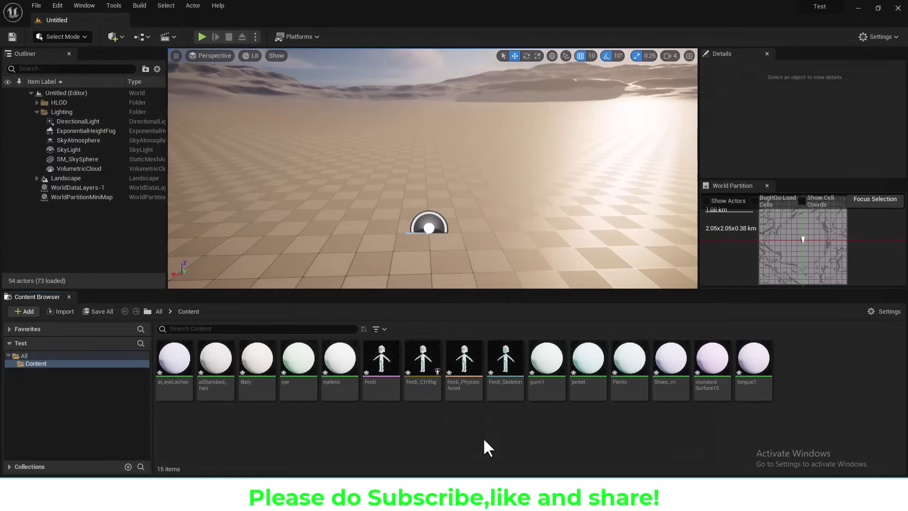
left_click(429, 360)
right_click(430, 359)
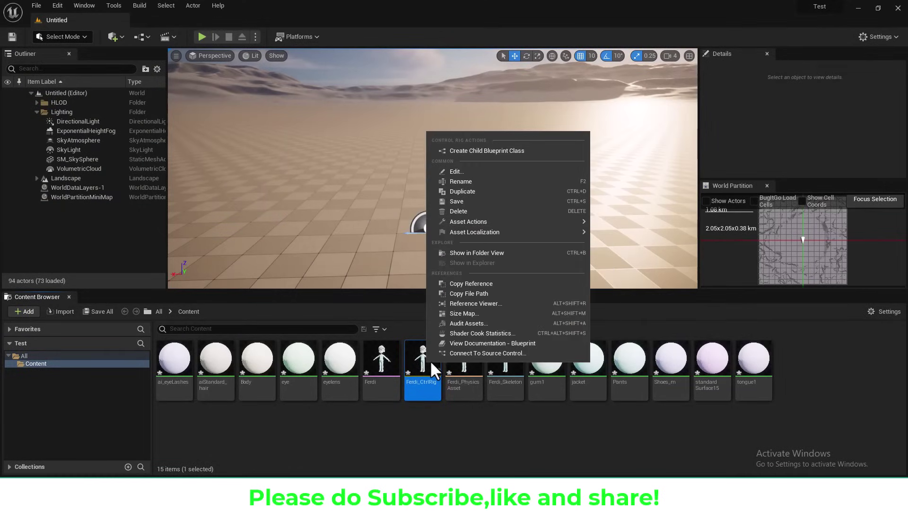
left_click(432, 405)
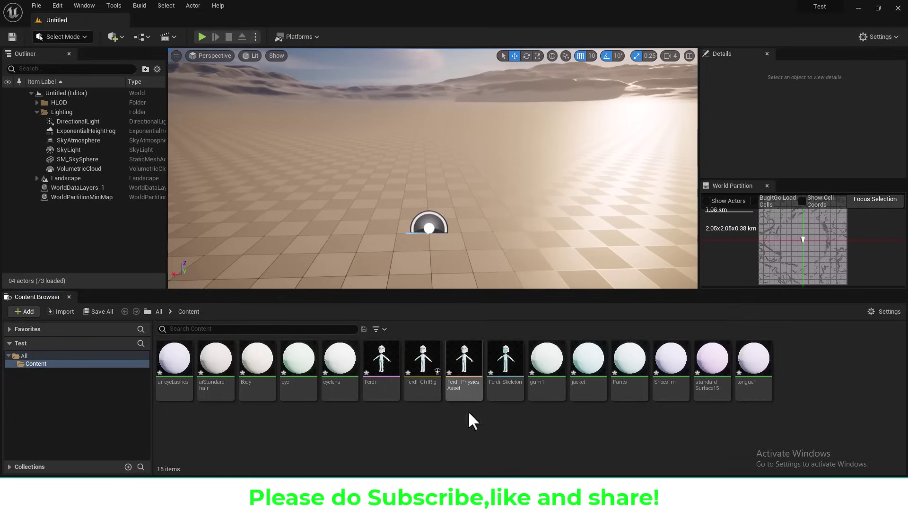
Run the FerdiScript Python script on the selected Ferdi_CtrlRig asset
left_click(423, 362)
left_click(114, 6)
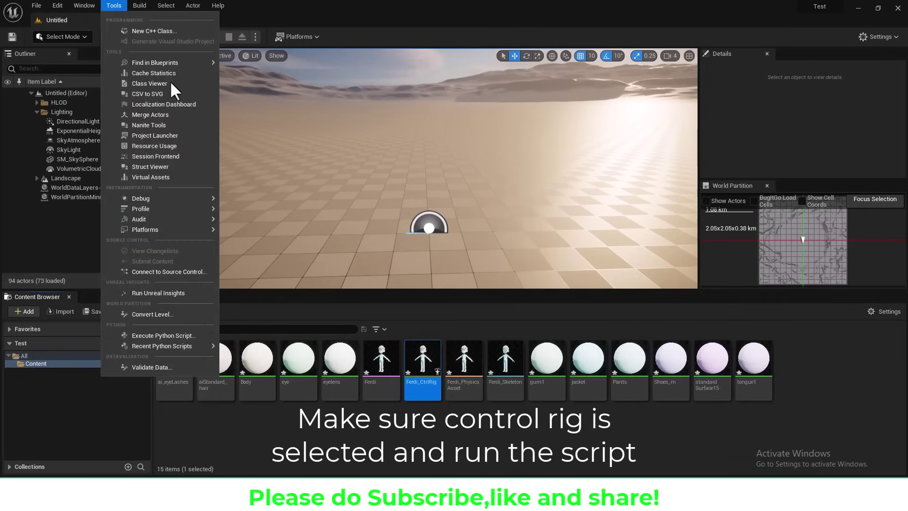
left_click(161, 335)
left_click(303, 174)
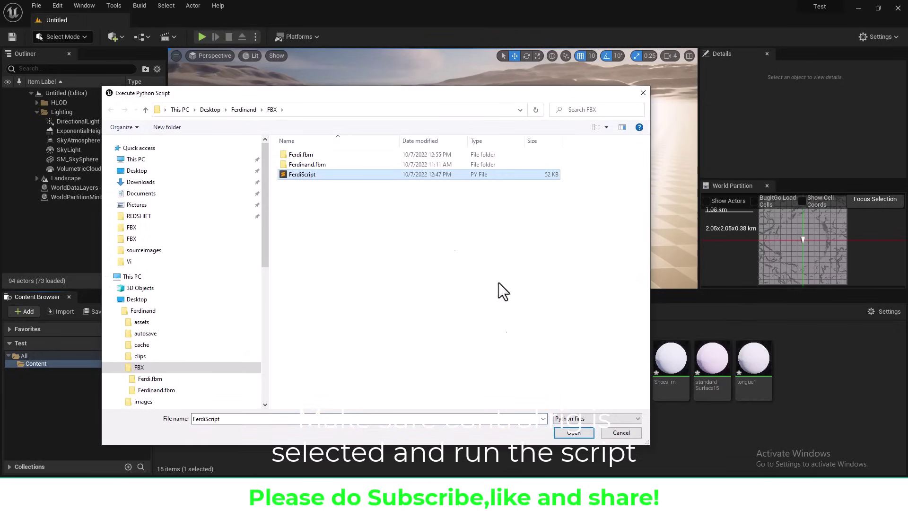
left_click(572, 433)
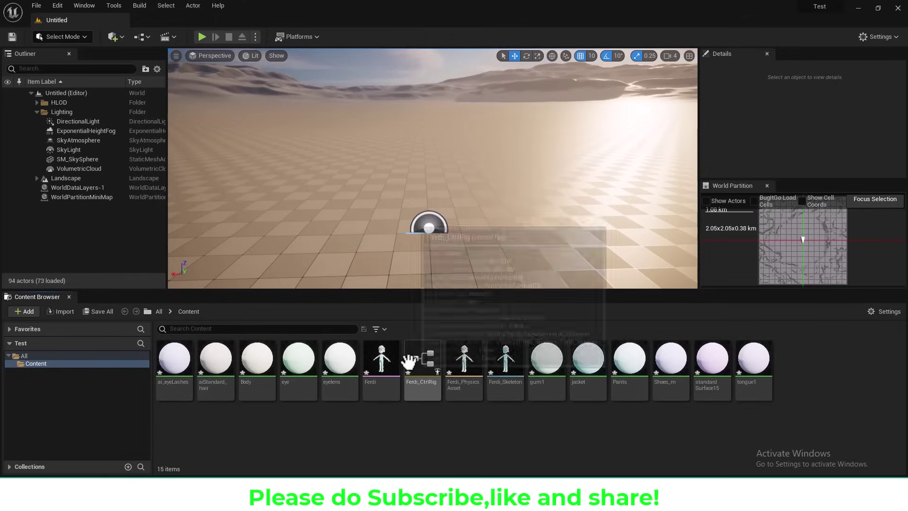
Open Ferdi_CtrlRig, compile its new Parent Constraint nodes, and close the editor
double_click(419, 362)
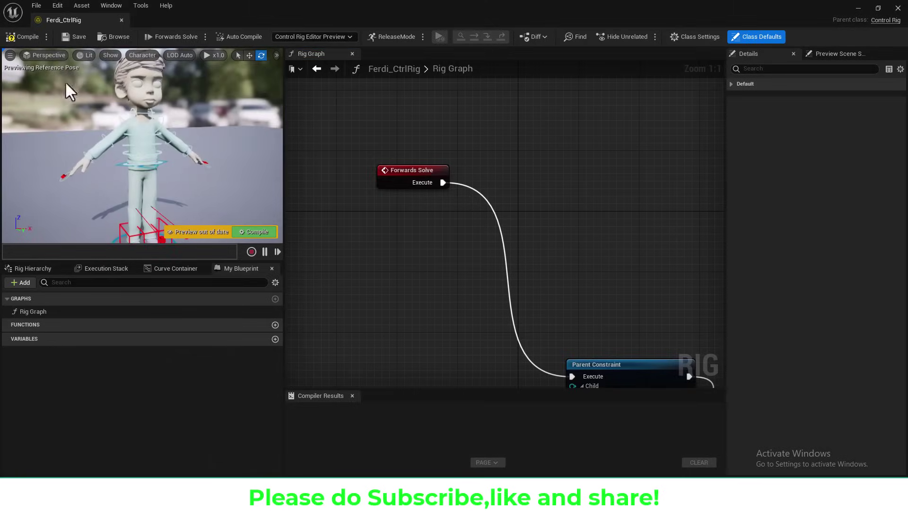
left_click(30, 42)
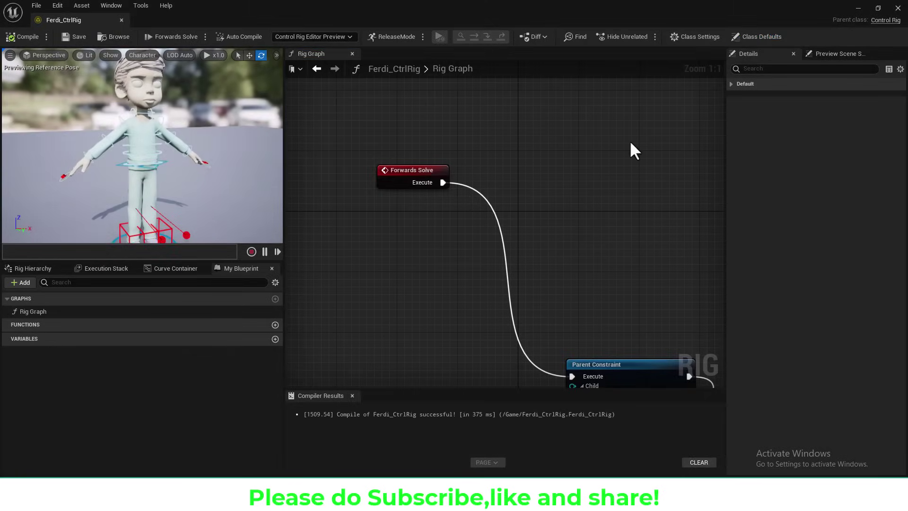
left_click(898, 9)
Place Ferdi_CtrlRig in the level near the centre and frame the character
left_click_drag(422, 378, 419, 239)
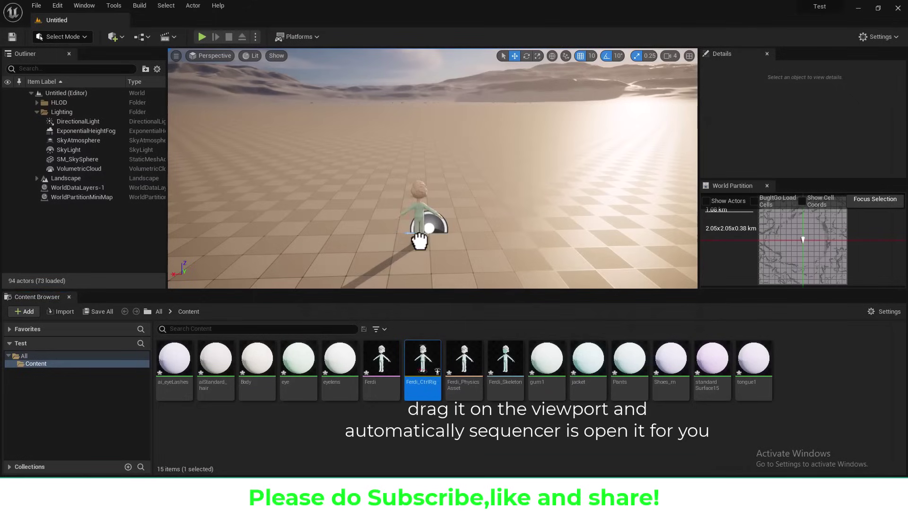
right_click_drag(392, 241, 365, 247)
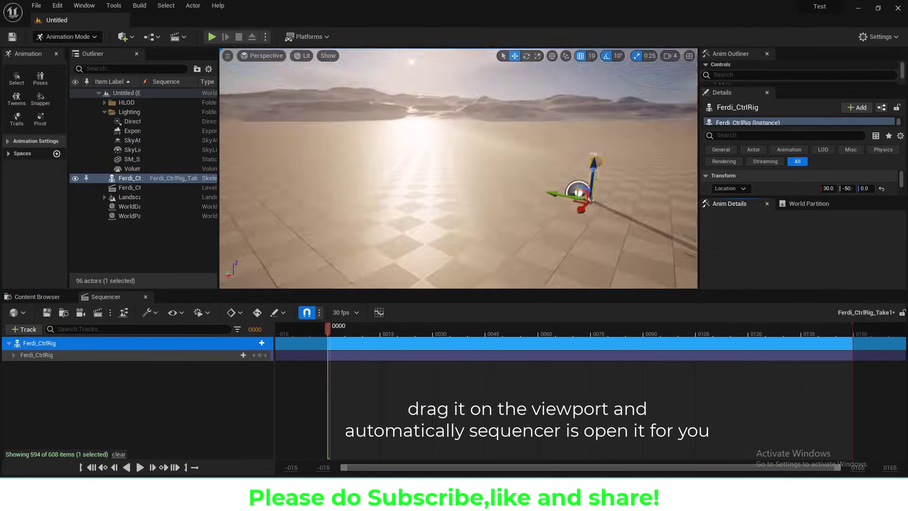
key("f")
mouse_move(557, 173)
right_mouse_down()
mouse_move(474, 270)
mouse_move(377, 264)
mouse_move(426, 206)
right_mouse_up()
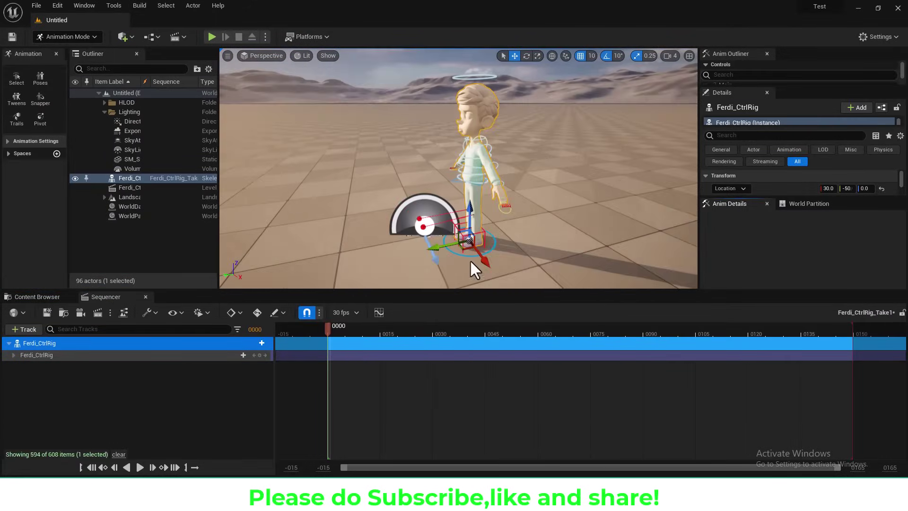
left_click(494, 246)
Expand the Ferdi_CtrlRig Sequencer track and select its control tracks from RootX_M to Fingers_L_Attributes
scroll(422, 199, "down", 6)
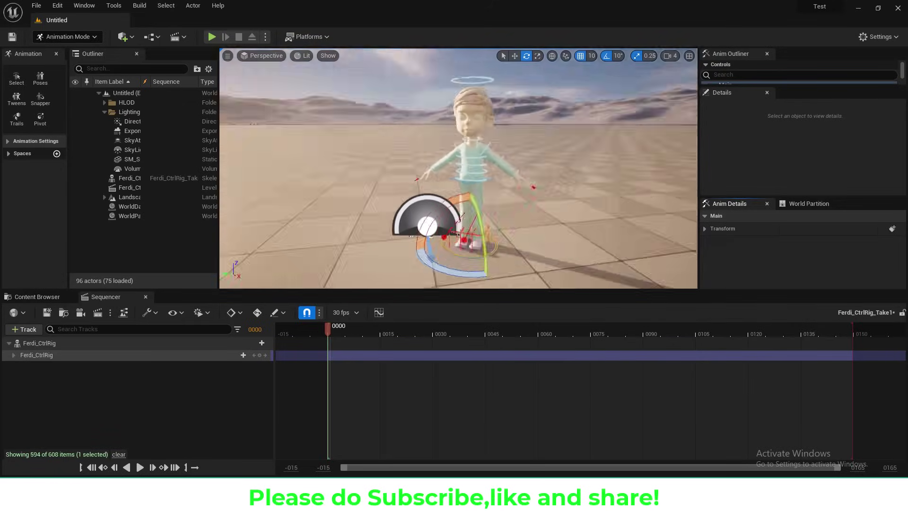
left_click(48, 358)
double_click(47, 359)
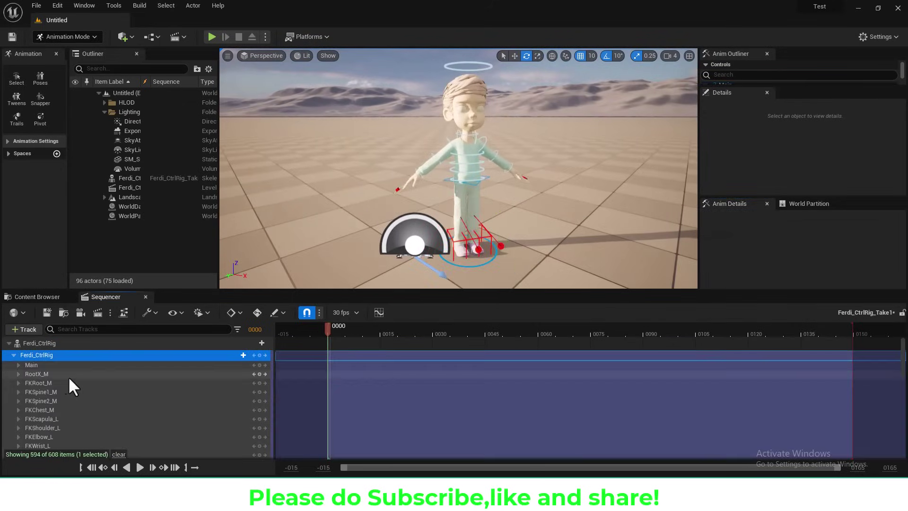
left_click(68, 376)
scroll(97, 410, "down", 5)
scroll(97, 411, "down", 5)
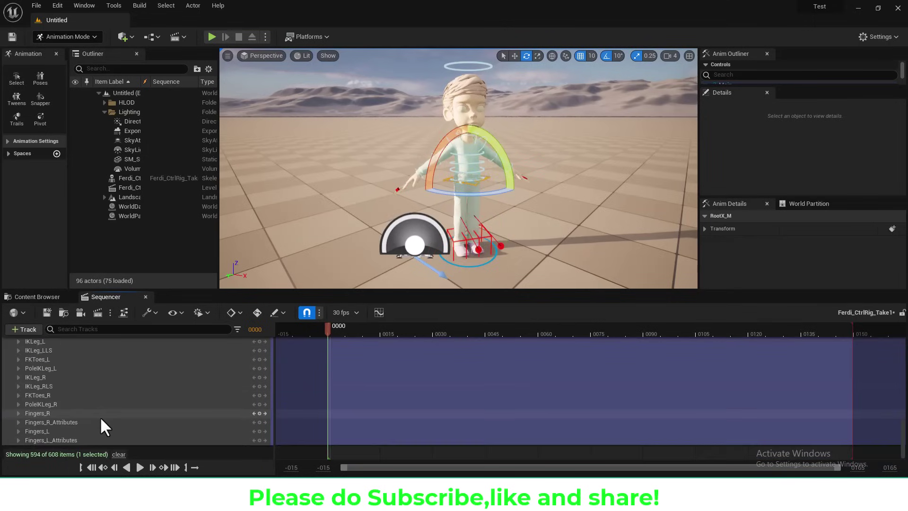
left_click(53, 440, "shift")
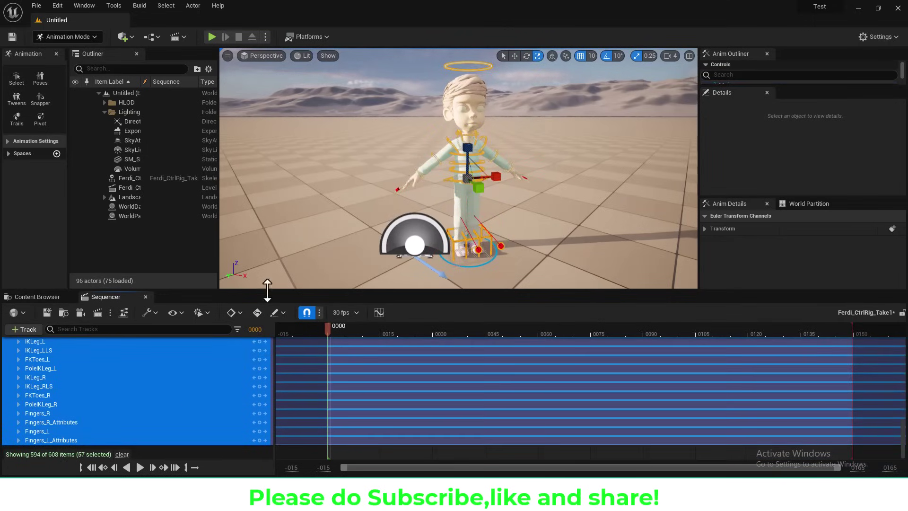
left_click_drag(265, 290, 265, 284)
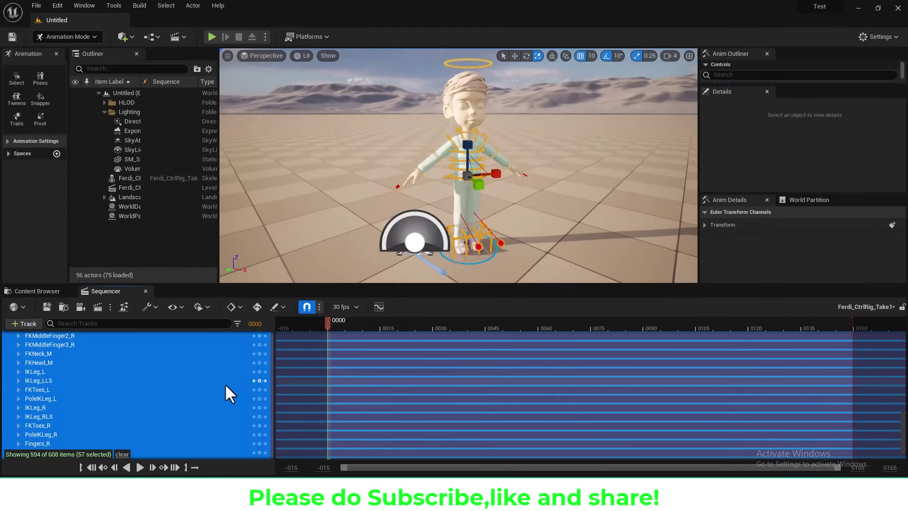
Enable Auto-Key and key all 57 selected control tracks at frame 0
left_click(257, 307)
scroll(43, 341, "up", 2)
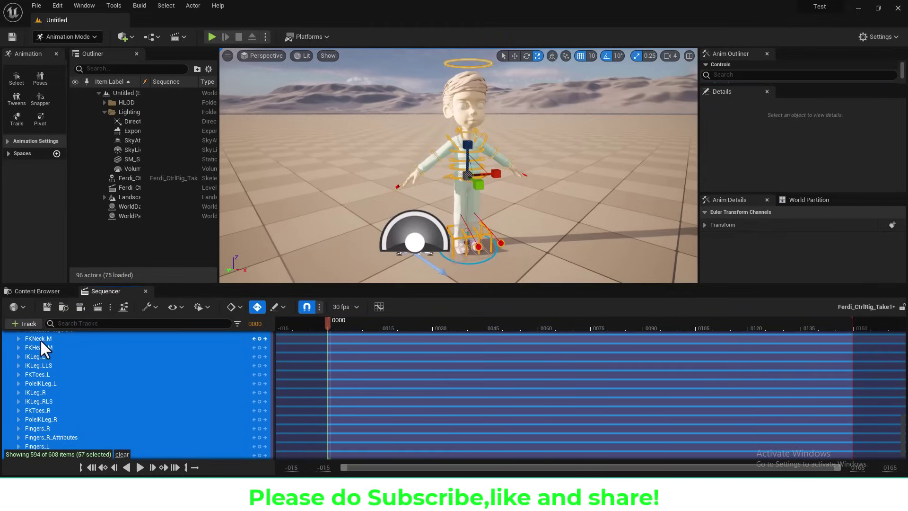
scroll(46, 368, "up", 5)
scroll(63, 363, "up", 3)
scroll(49, 362, "up", 3)
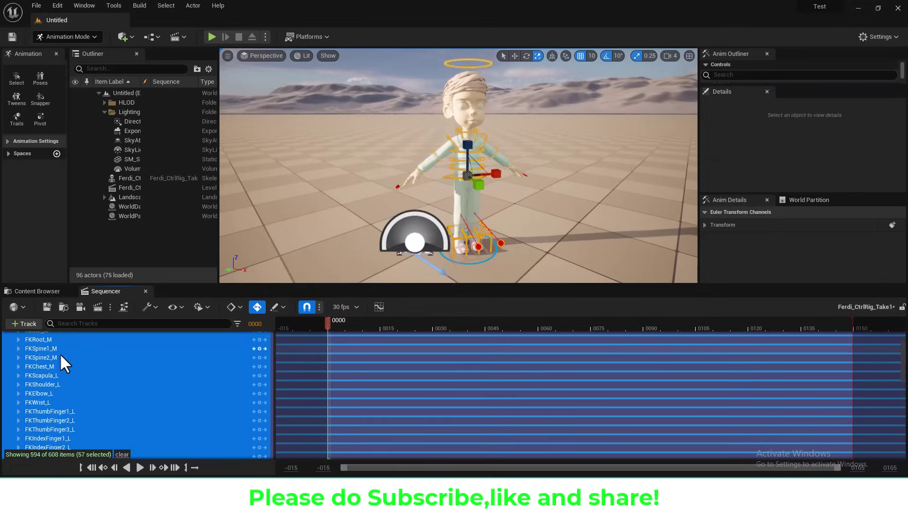
scroll(60, 355, "up", 5)
left_click(35, 368)
scroll(48, 387, "down", 5)
scroll(56, 399, "down", 5)
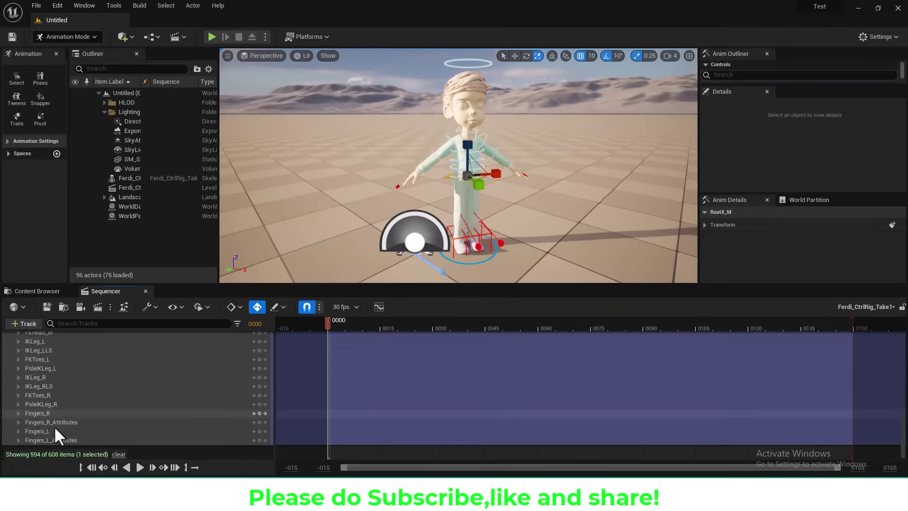
scroll(54, 426, "down", 5)
left_click(48, 439, "shift")
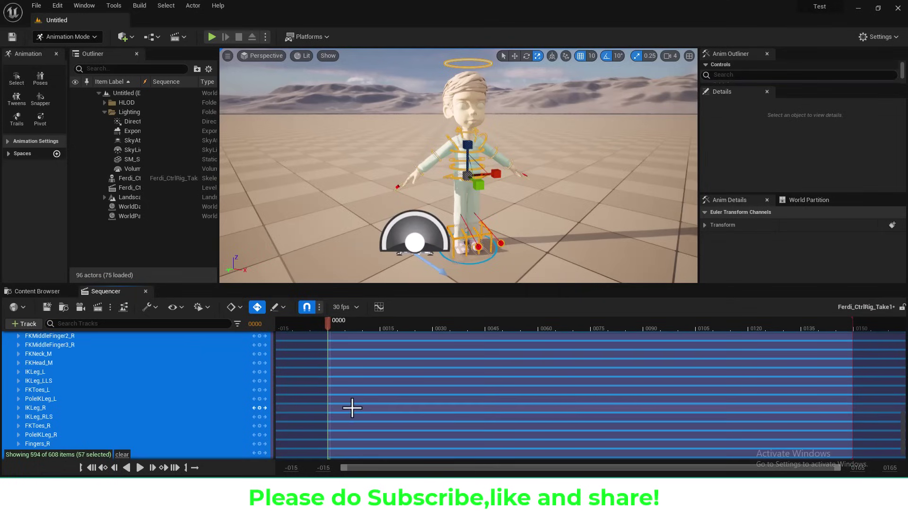
key("Return")
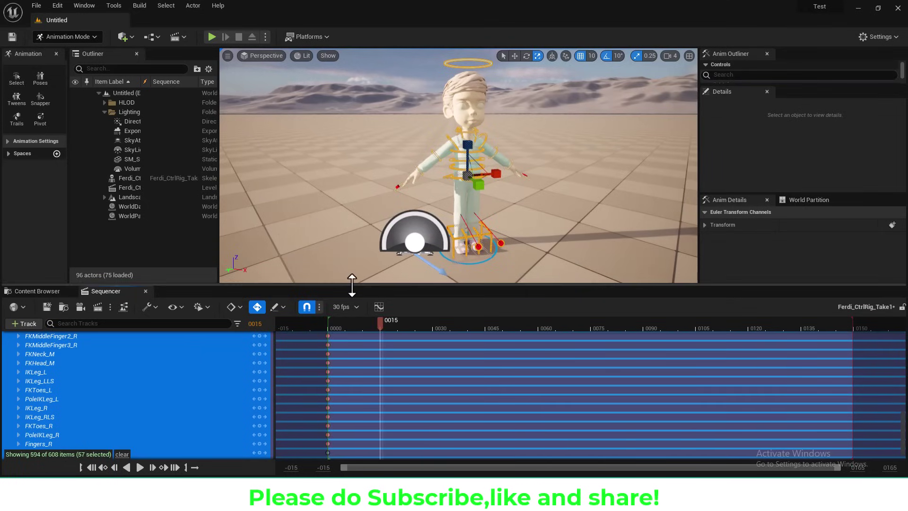
Enlarge the 3D view and try a spine bend with the spine and chest controls, then undo it
left_click_drag(353, 286, 353, 362)
scroll(492, 166, "up", 2)
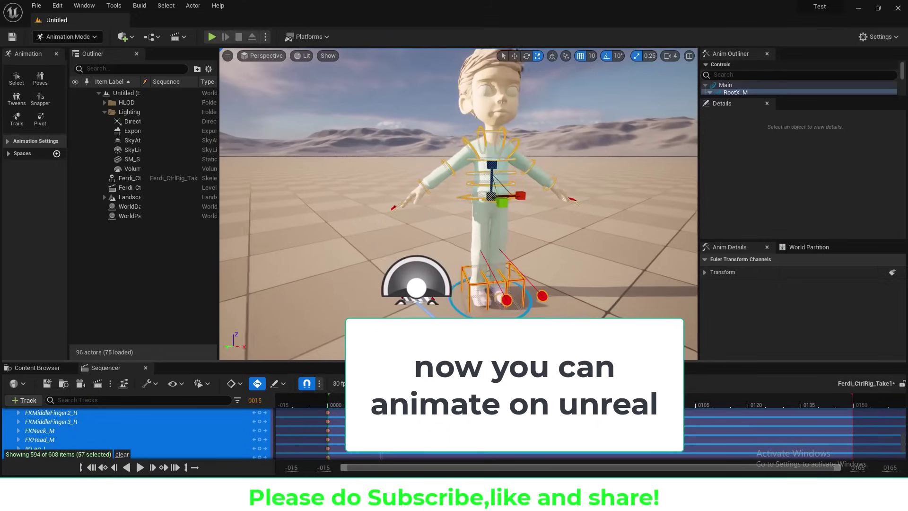
left_click(493, 166)
left_click(470, 185, "ctrl")
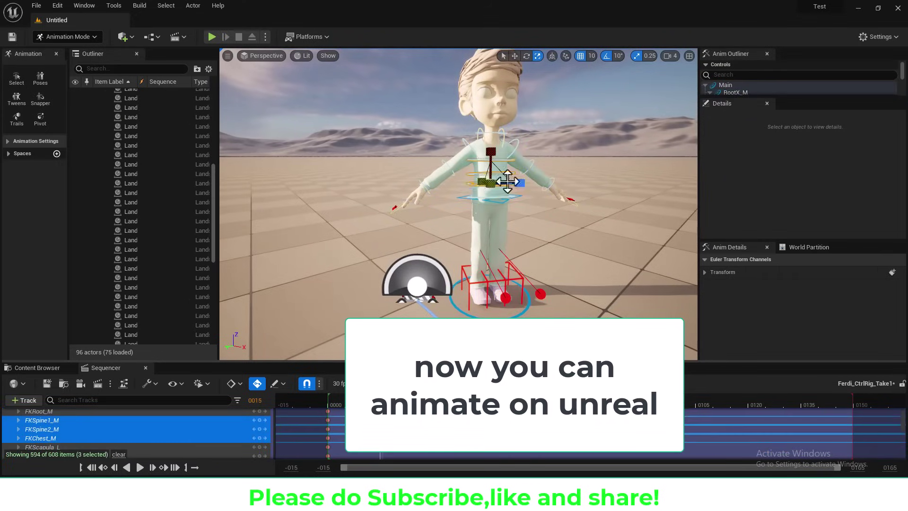
left_click_drag(492, 127, 523, 130)
key("ctrl+z")
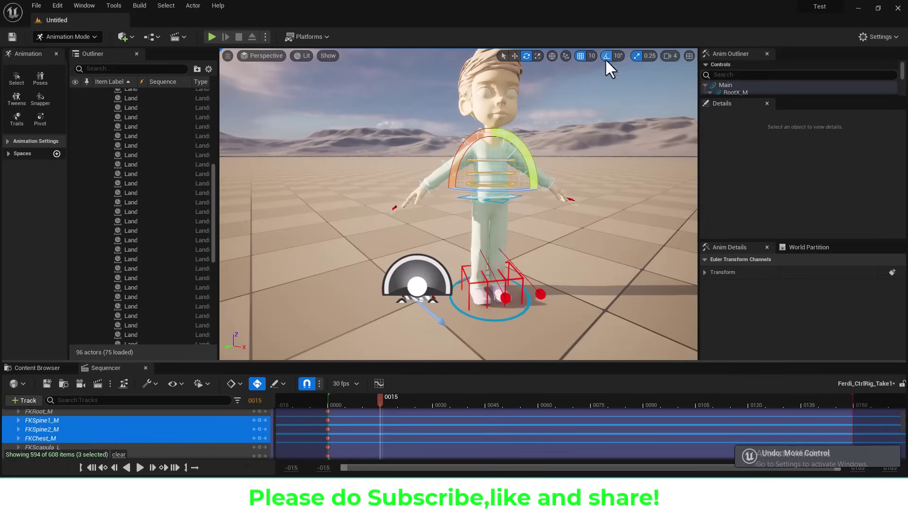
left_click(487, 199)
Lower the right arm by rotating the right shoulder control 37.52 degrees, then select the left shoulder
left_click(487, 284)
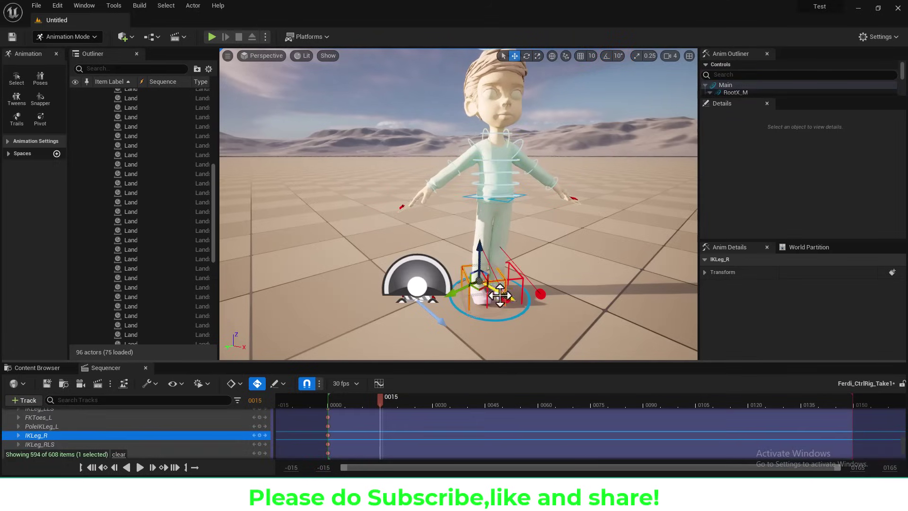
left_click(473, 156)
left_click_drag(470, 94, 435, 90)
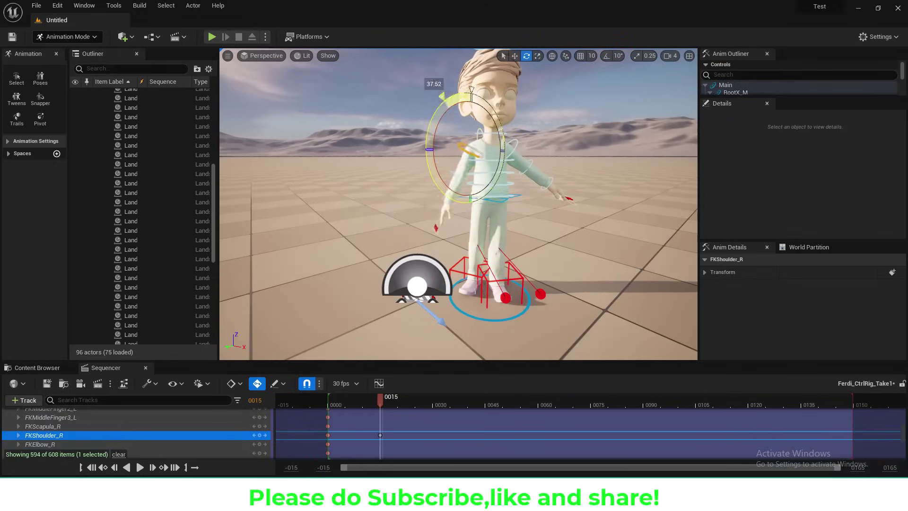
left_click(473, 175)
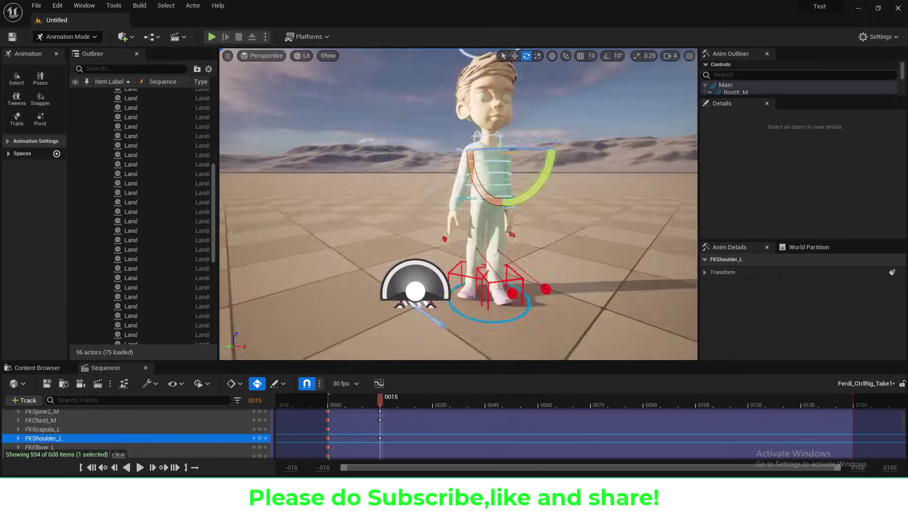
key("w")
right_click_drag(442, 230, 417, 223)
Select the spine, chest, neck, head and right shoulder controls for rotation
left_click(402, 199)
key("e")
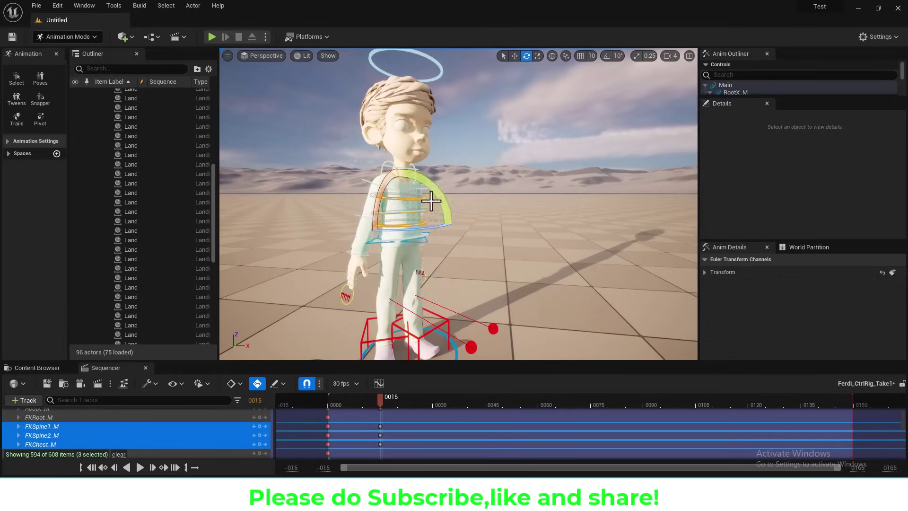
left_click(432, 199)
scroll(371, 213, "up", 3)
left_click(375, 151, "ctrl")
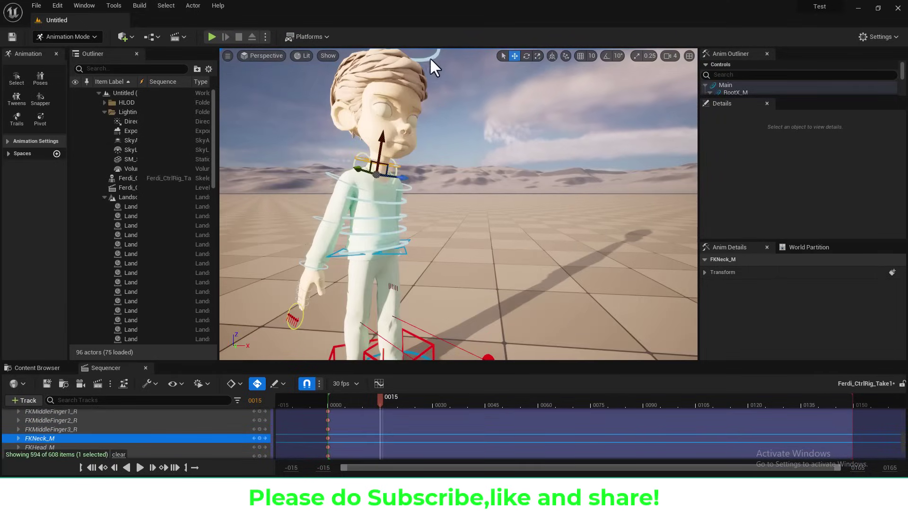
scroll(423, 196, "down", 3)
scroll(423, 196, "up", 5)
left_click(308, 208)
scroll(471, 226, "down", 5)
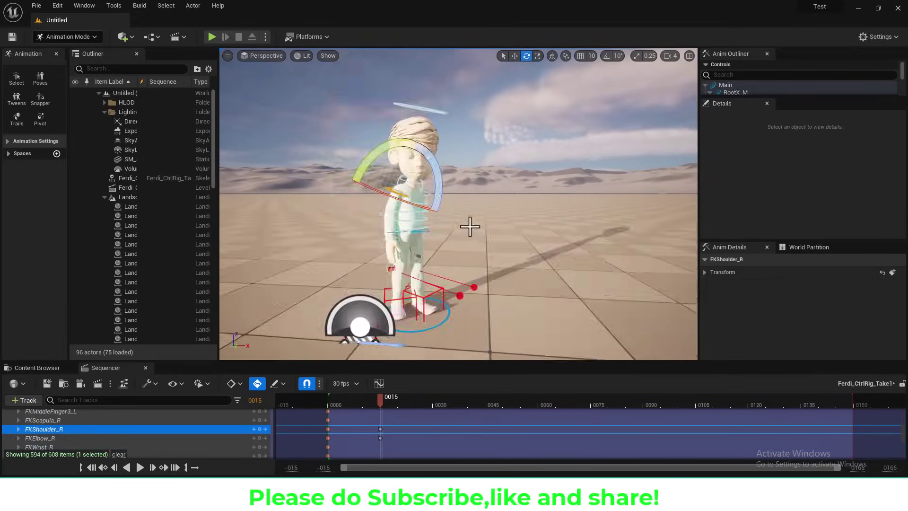
scroll(471, 225, "up", 5)
scroll(497, 152, "down", 5)
Select the right hand's finger, middle finger curl and pinky curl controls, undoing one stray move
left_click(381, 243)
right_click_drag(382, 243, 458, 300)
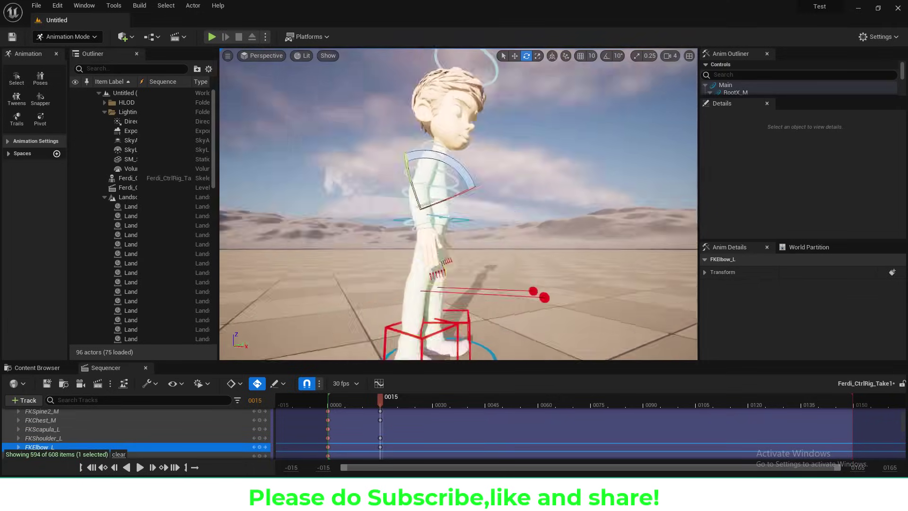
scroll(458, 300, "up", 5)
key("w")
left_click(336, 312)
key("ctrl+z")
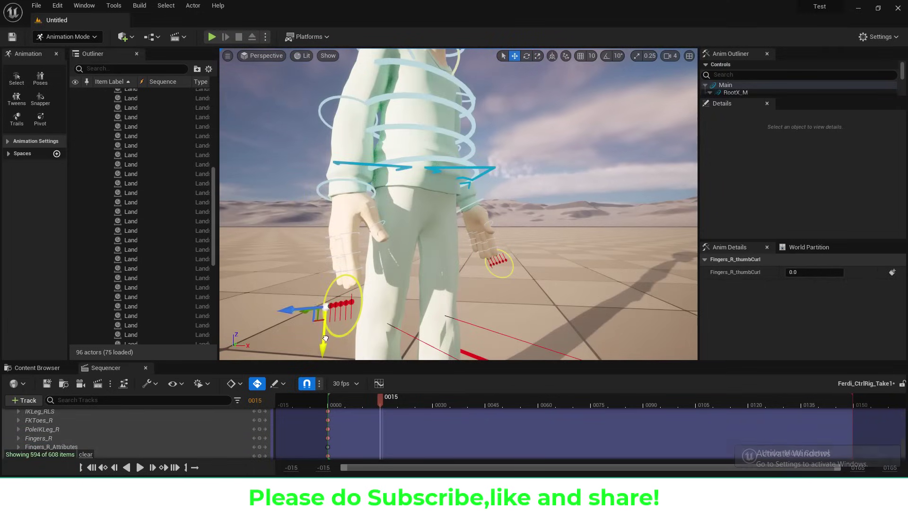
left_click(336, 330)
right_click_drag(492, 288, 495, 307)
scroll(494, 307, "up", 5)
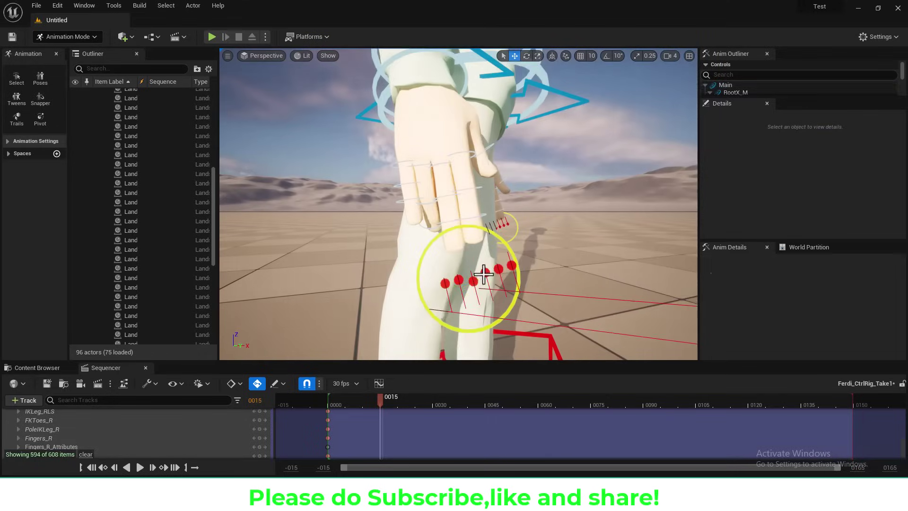
left_click(445, 286)
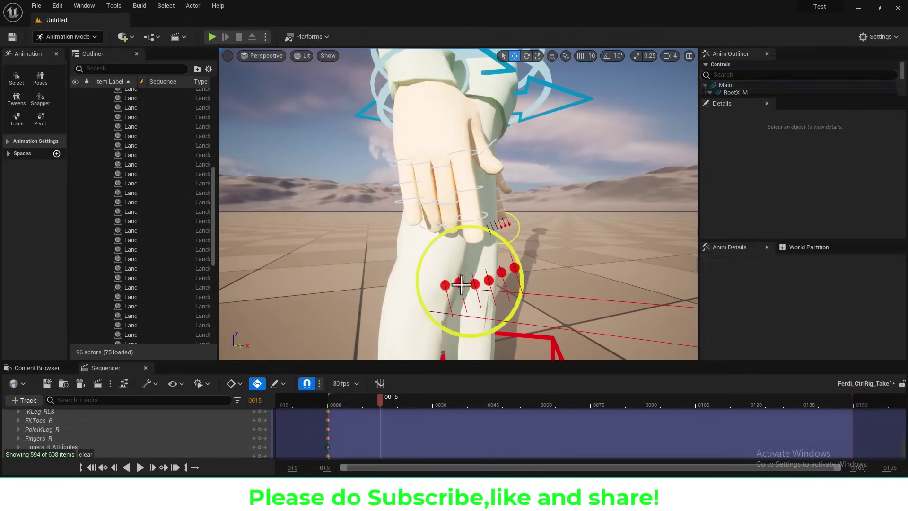
scroll(454, 287, "down", 5)
Select the RootX_M root control and reframe the view from the front
left_click(484, 186)
right_click_drag(458, 148, 255, 76)
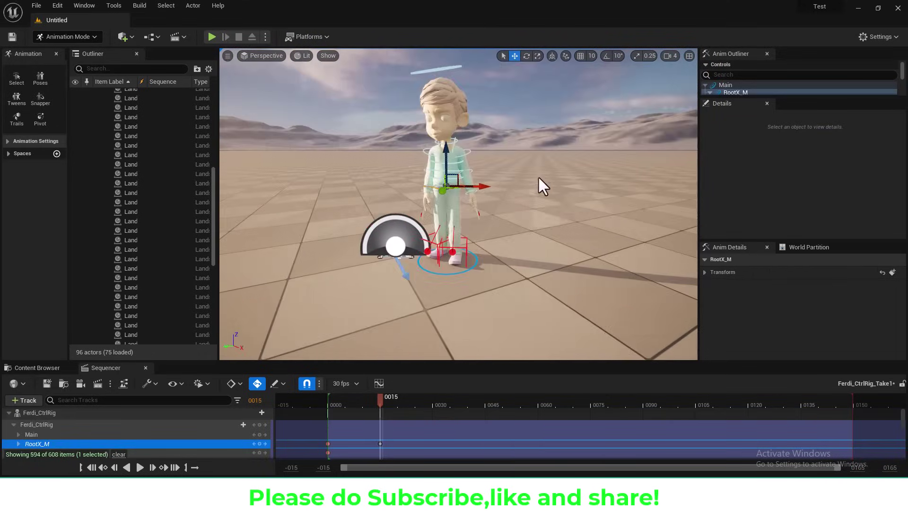
left_click(227, 56)
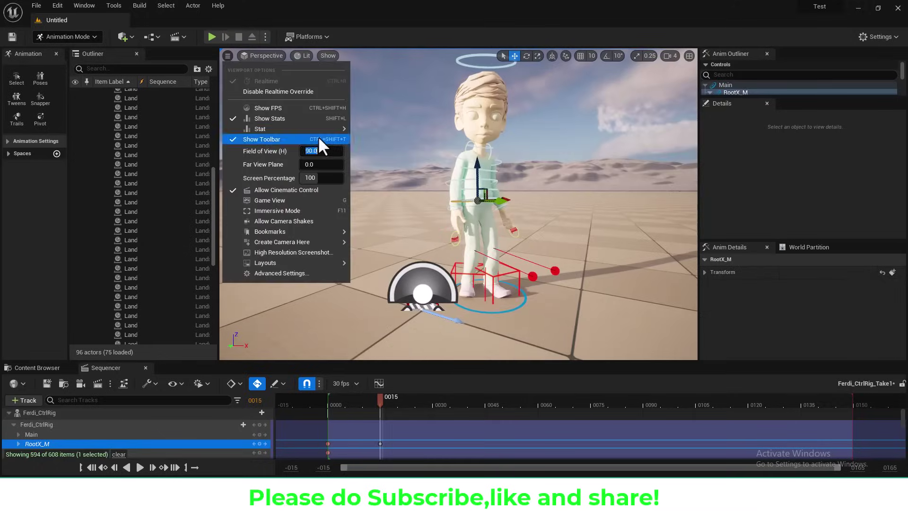
left_click_drag(318, 135, 369, 69)
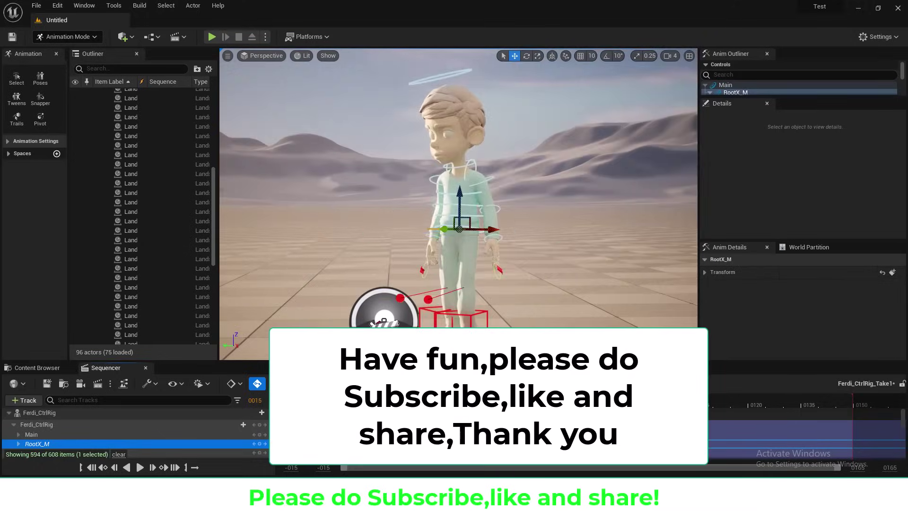